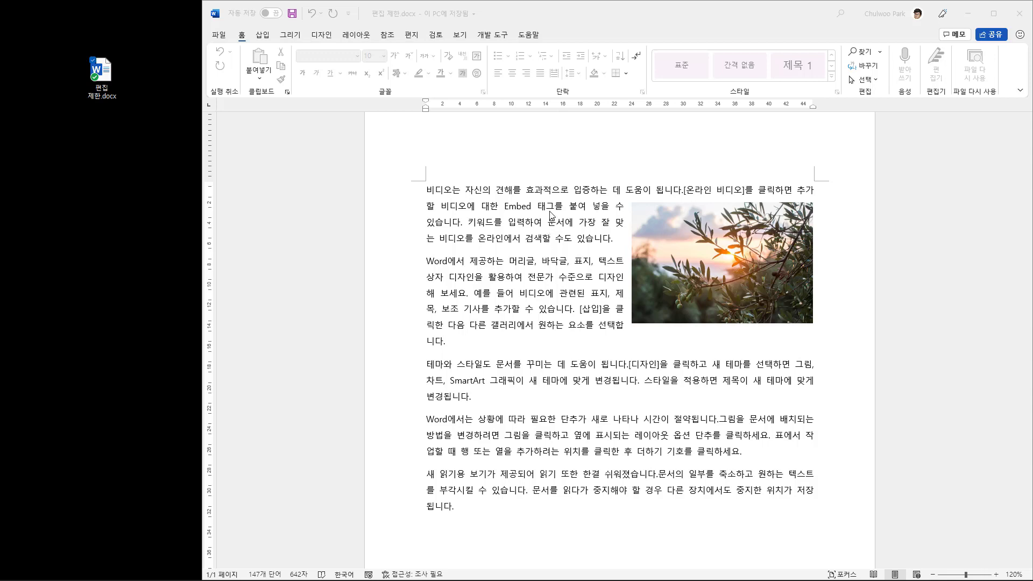
Step: Switch the ribbon of 편집 제한.docx to the 검토 (Review) tab
{"action": "left_click", "coordinate": [435, 34]}
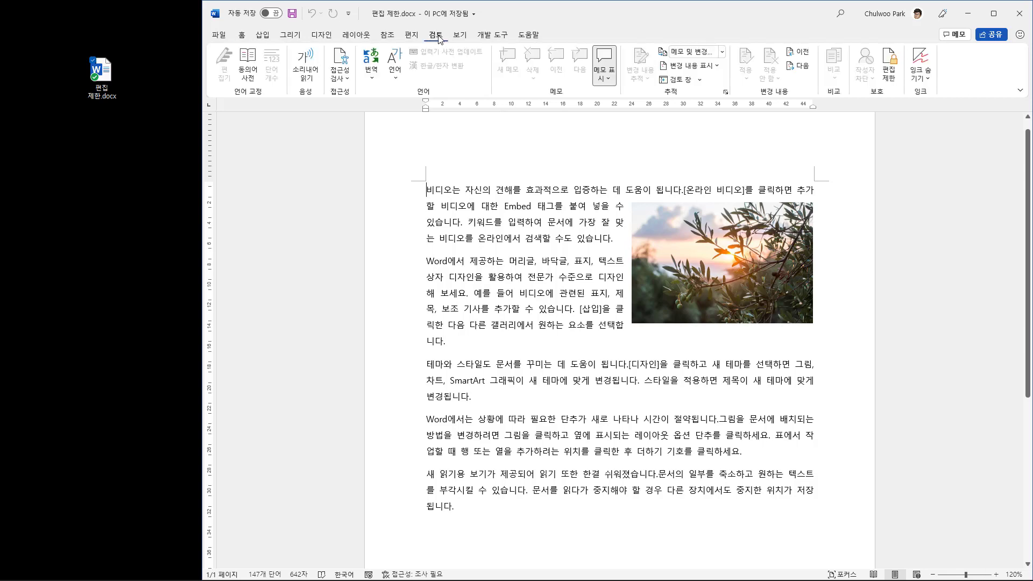
Step: Open the 편집 제한 (Restrict Editing) pane, then test deleting first-paragraph text and selecting the photo
{"action": "left_click", "coordinate": [892, 71]}
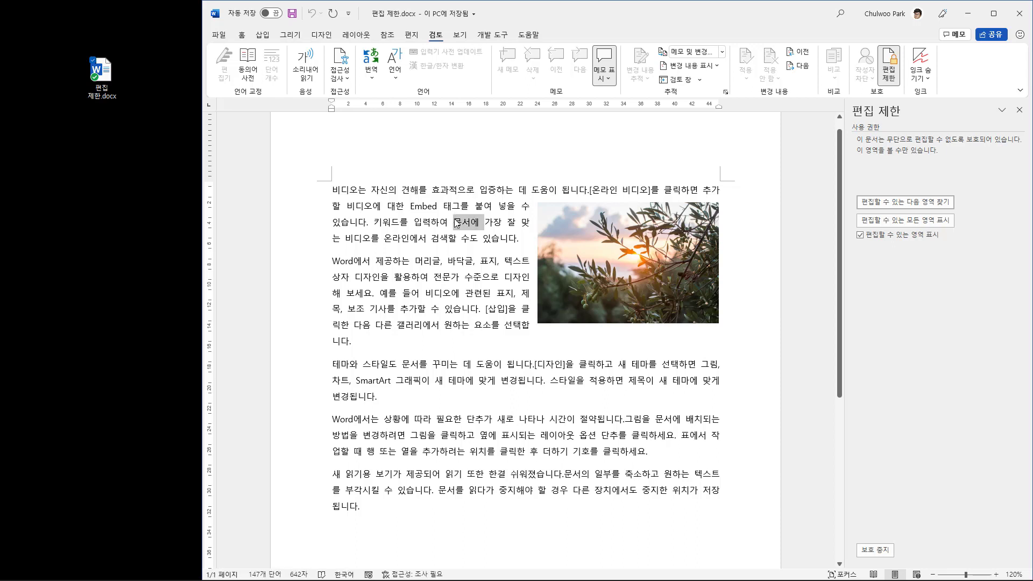
{"action": "triple_click", "coordinate": [455, 219]}
{"action": "left_click_drag", "start_coordinate": [445, 308], "coordinate": [479, 308]}
{"action": "key", "text": "Delete"}
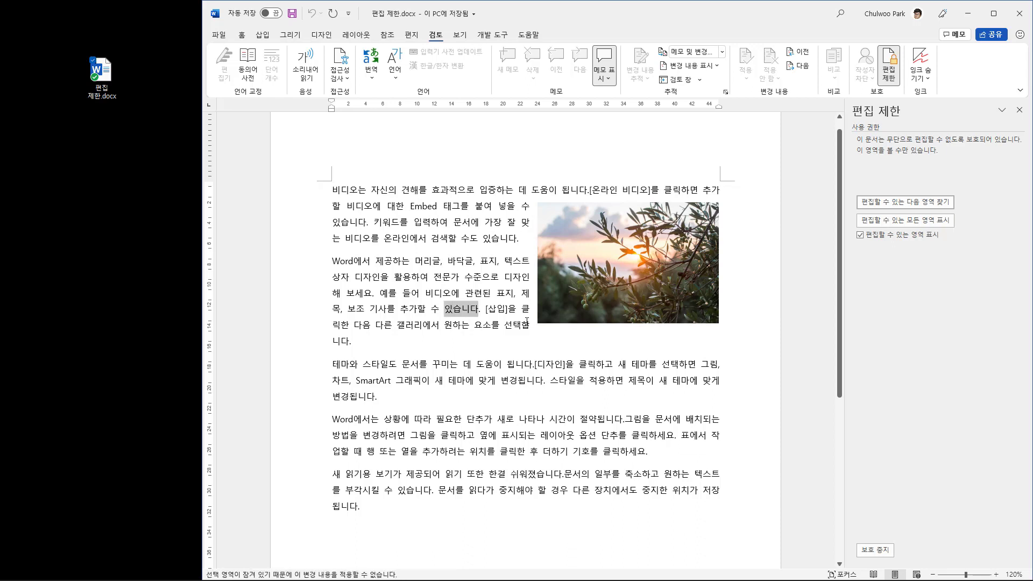
{"action": "left_click", "coordinate": [594, 294]}
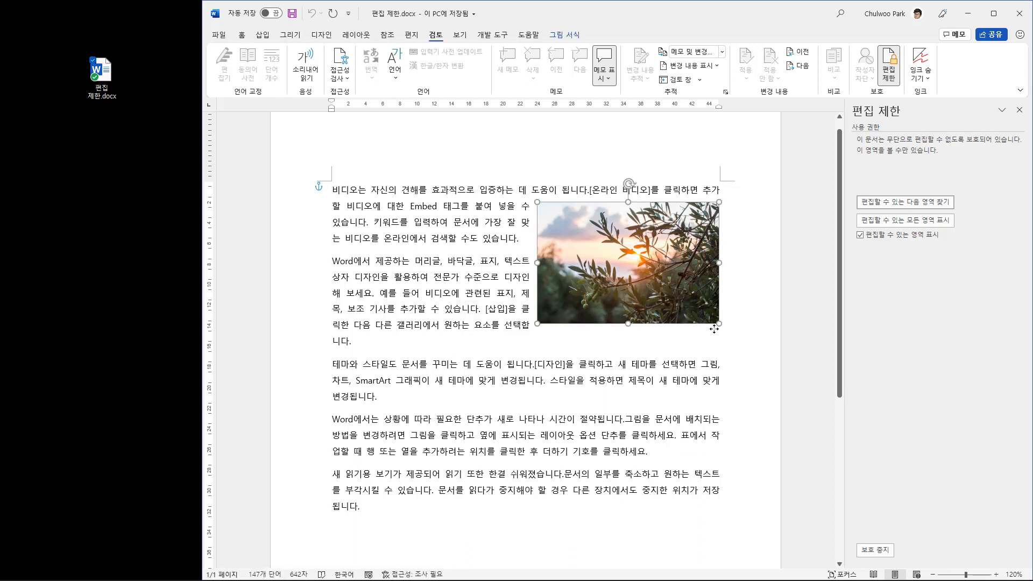
{"action": "left_click", "coordinate": [432, 309]}
Step: Try deleting the second and third paragraphs and selecting first-paragraph text, confirming everything stays locked
{"action": "triple_click", "coordinate": [448, 254]}
{"action": "key", "text": "Delete"}
{"action": "left_click", "coordinate": [545, 380]}
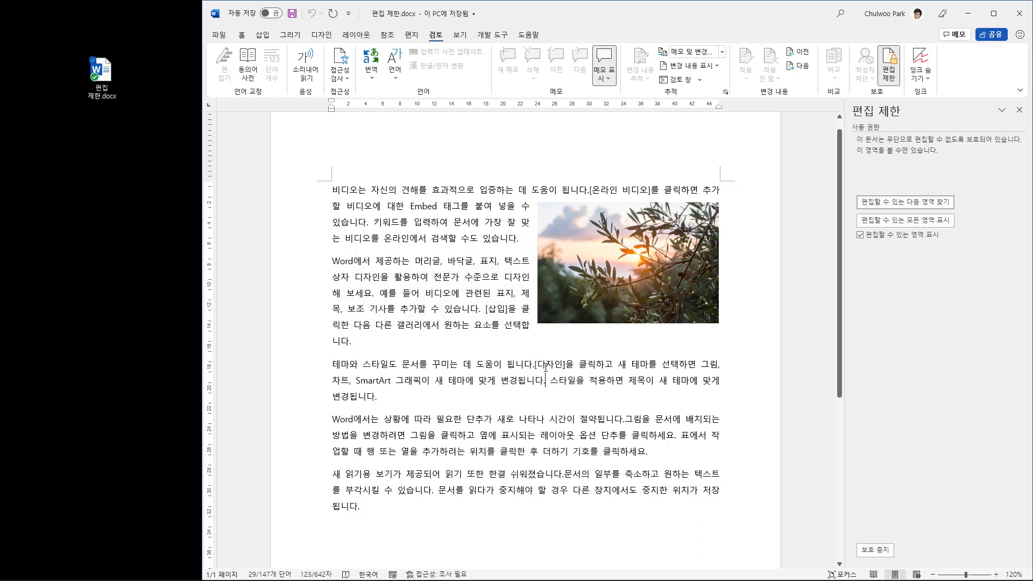
{"action": "key", "text": "Delete"}
{"action": "left_click", "coordinate": [499, 277]}
{"action": "left_click", "coordinate": [242, 35]}
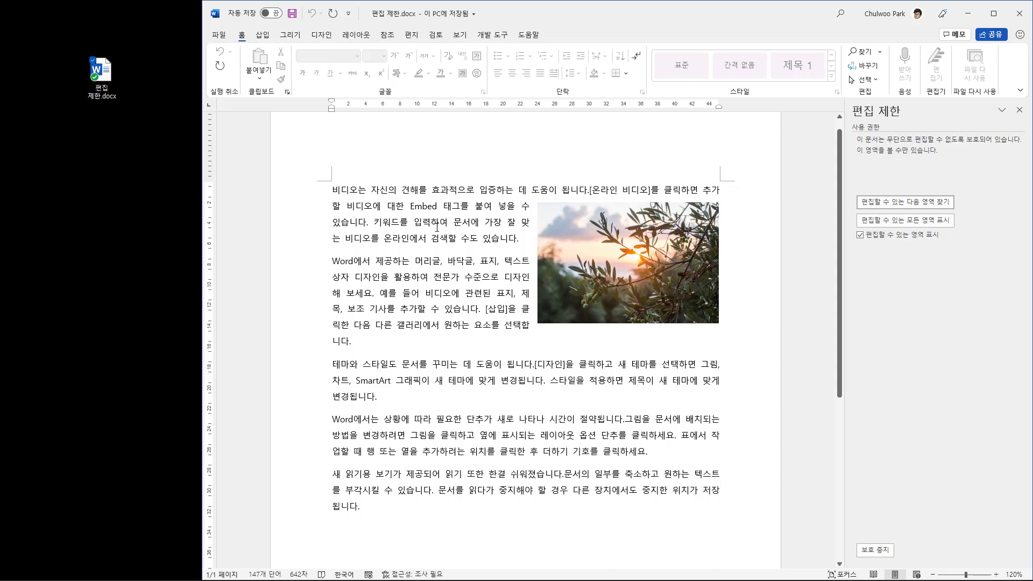
{"action": "left_click_drag", "start_coordinate": [414, 222], "coordinate": [482, 239]}
{"action": "left_click", "coordinate": [624, 283]}
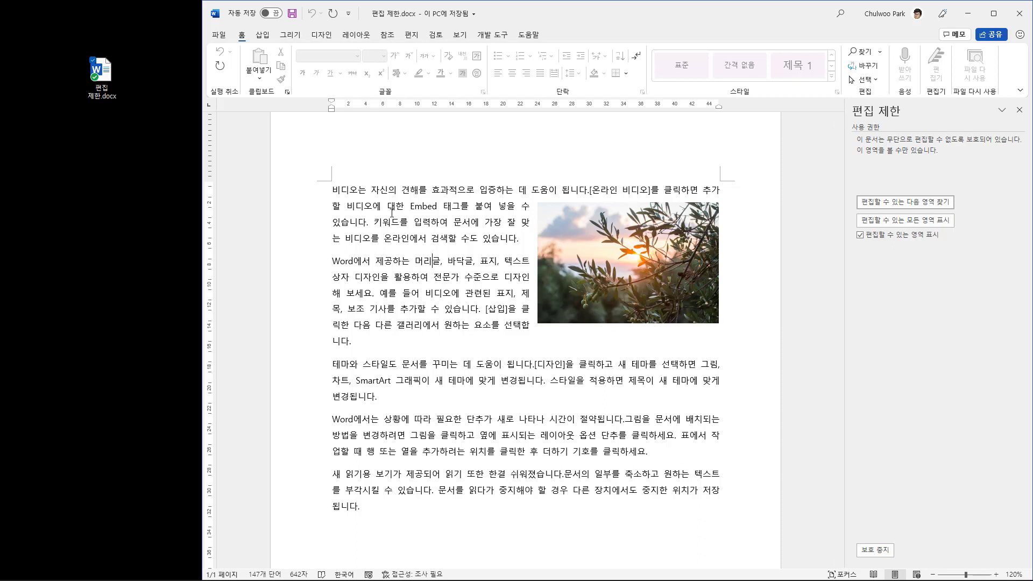
{"action": "left_click", "coordinate": [441, 38]}
{"action": "left_click", "coordinate": [889, 68]}
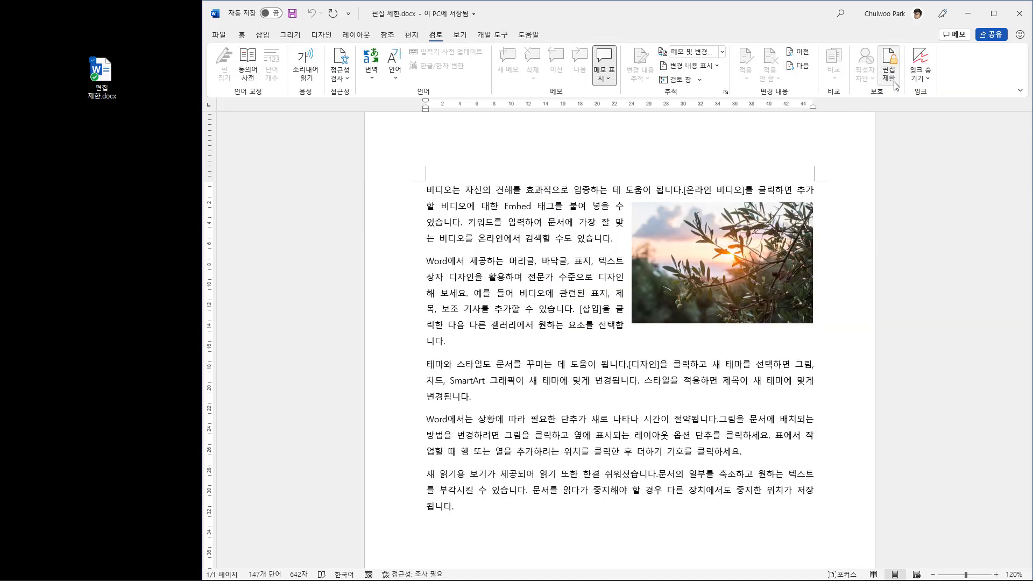
{"action": "left_click", "coordinate": [889, 67]}
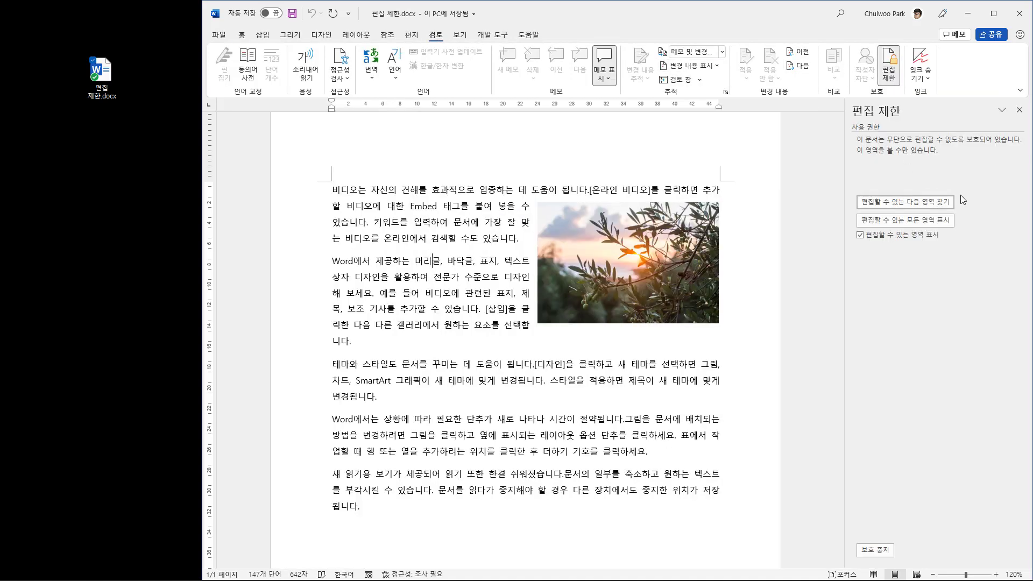
{"action": "left_click", "coordinate": [873, 551]}
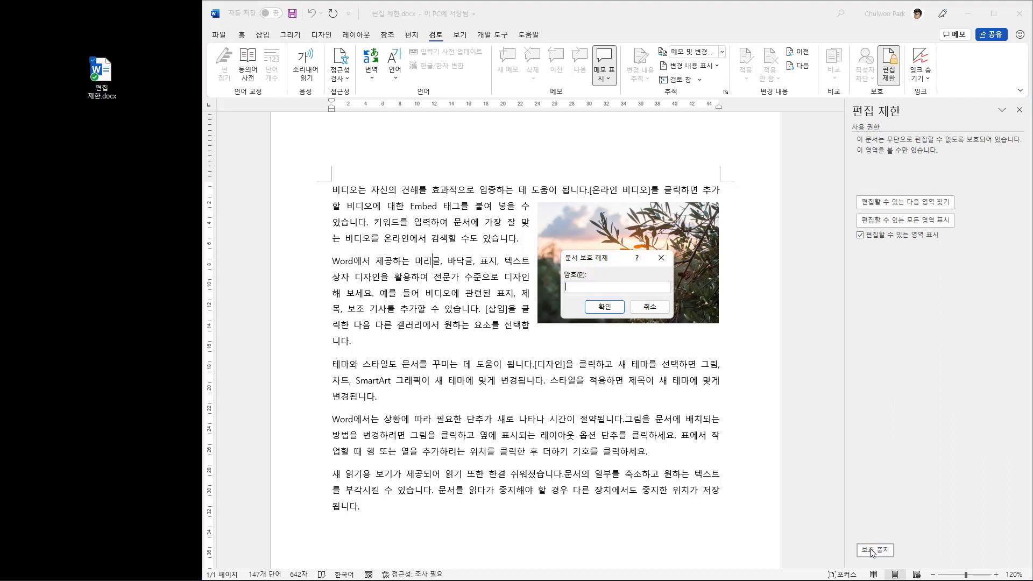
{"action": "left_click", "coordinate": [643, 314]}
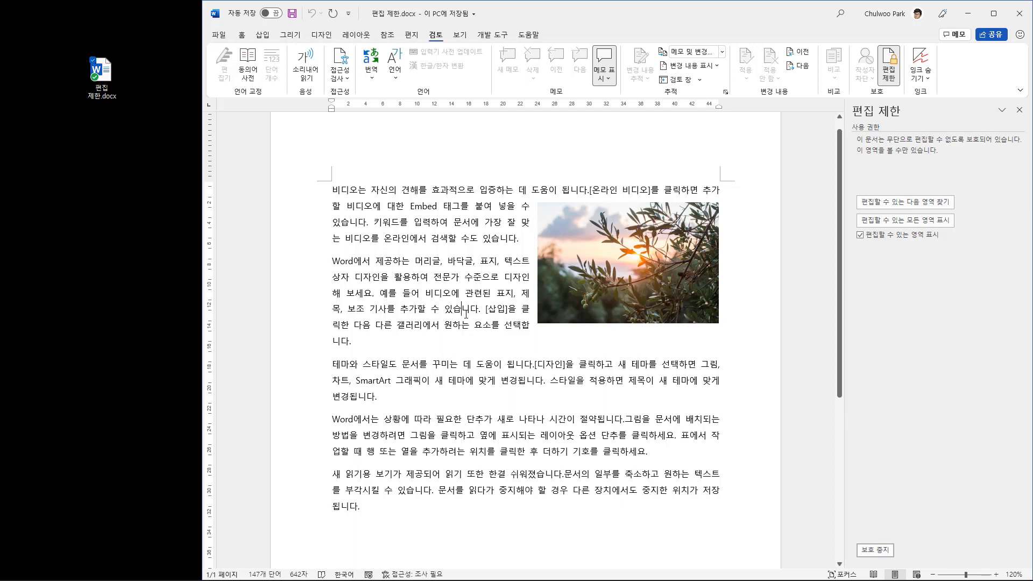
{"action": "left_click", "coordinate": [876, 550]}
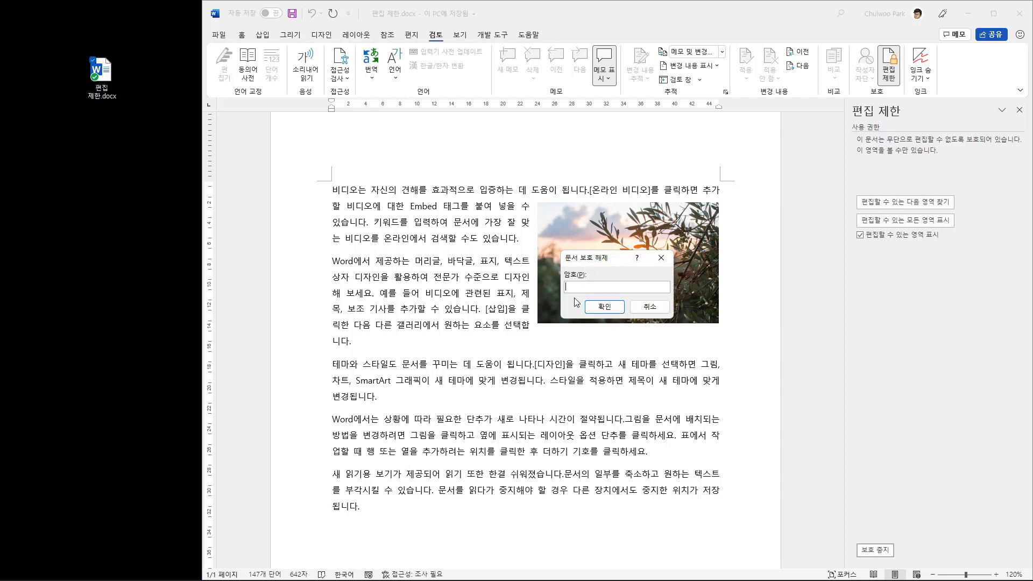
{"action": "left_click", "coordinate": [647, 309]}
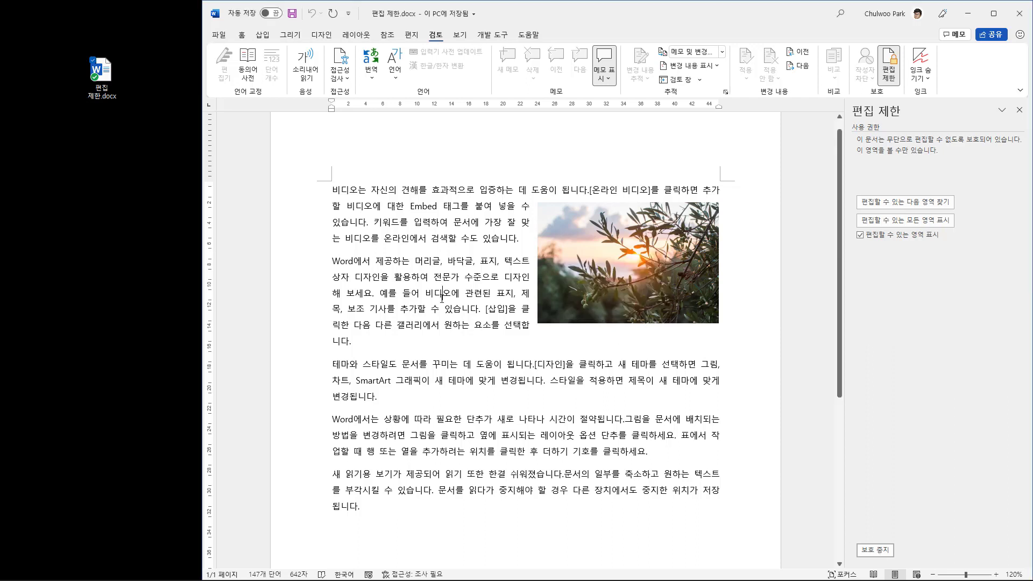
{"action": "left_click_drag", "start_coordinate": [413, 222], "coordinate": [432, 363]}
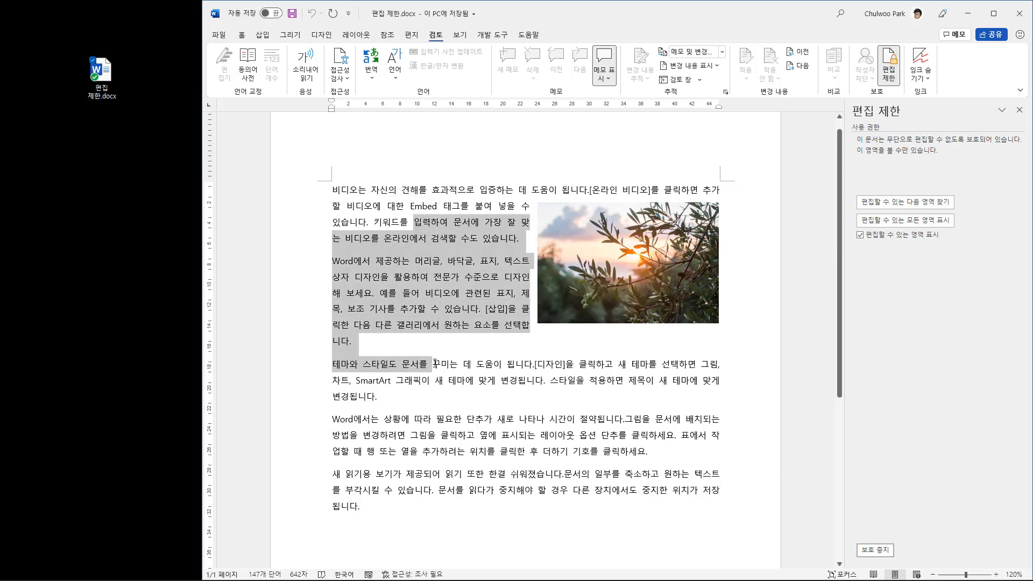
{"action": "right_click", "coordinate": [432, 265]}
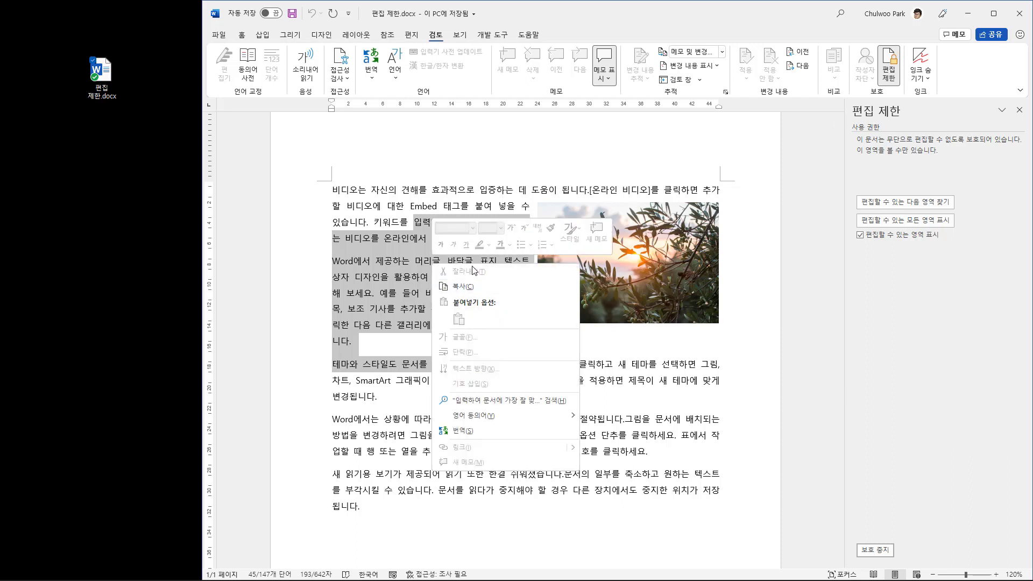
{"action": "left_click", "coordinate": [474, 289]}
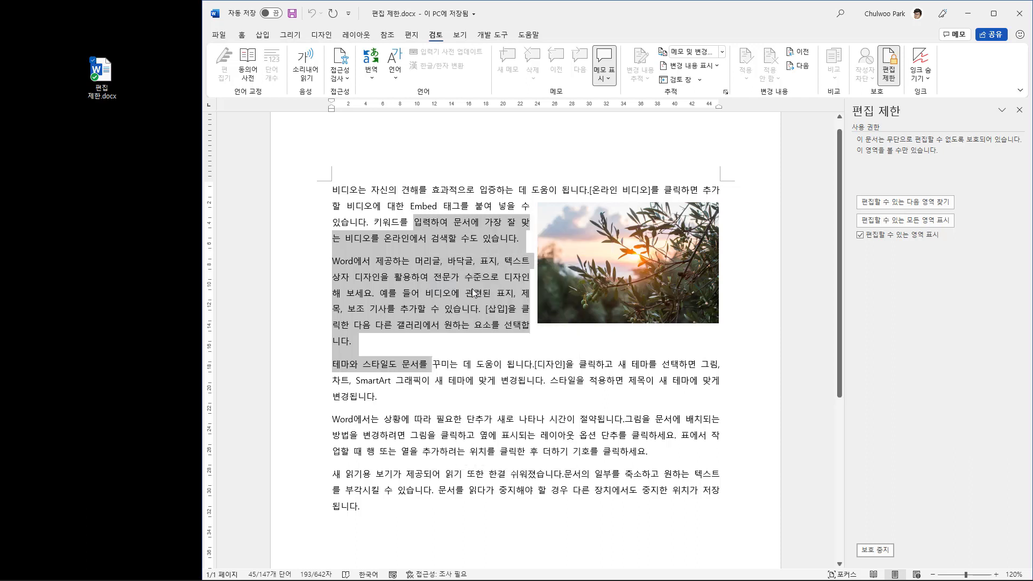
{"action": "left_click", "coordinate": [420, 293]}
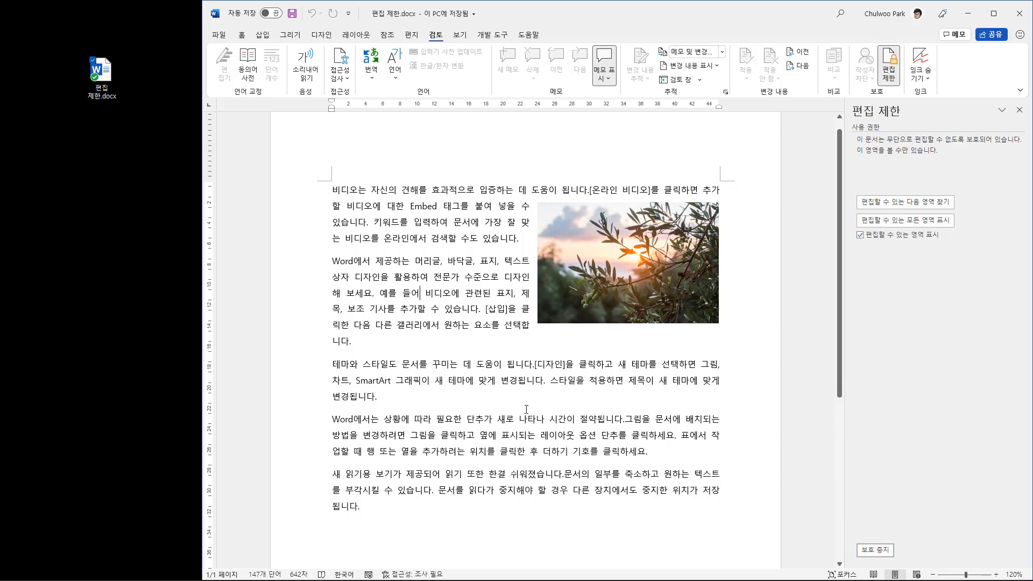
{"action": "left_click", "coordinate": [432, 364]}
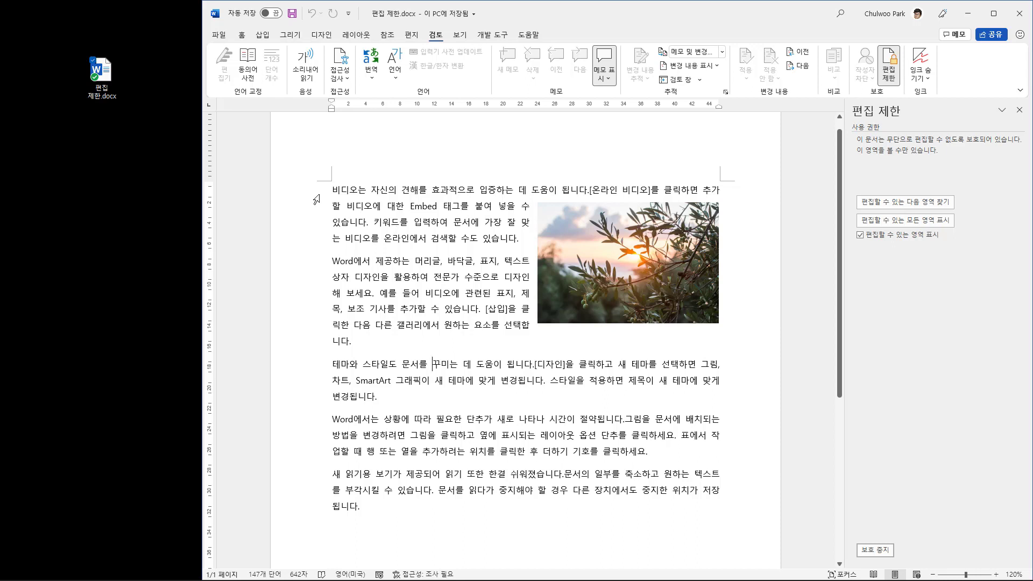
{"action": "left_click", "coordinate": [121, 99]}
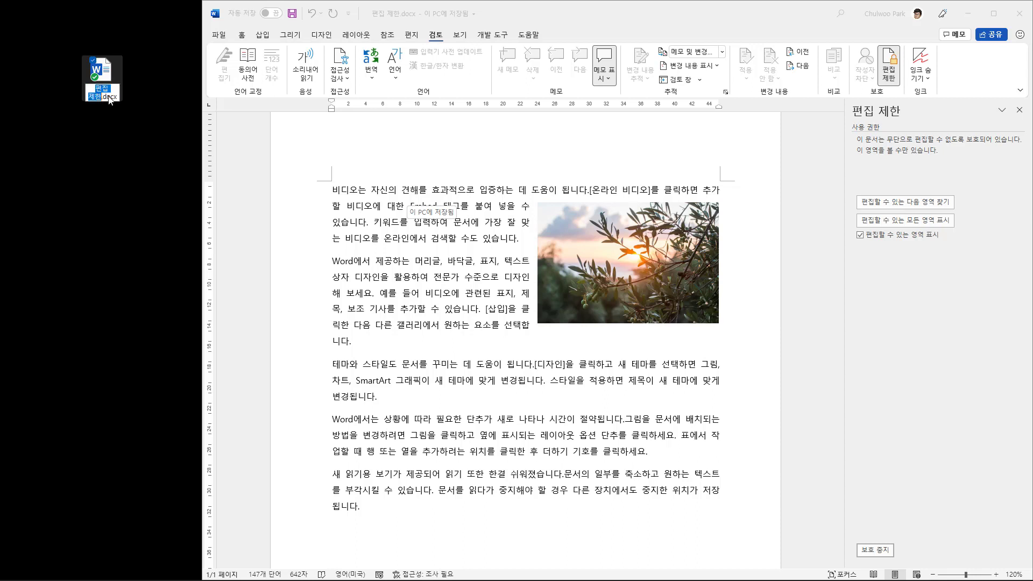
Step: Duplicate 편집 제한.docx on the desktop and begin renaming the copy
{"action": "left_click_drag", "start_coordinate": [109, 100], "coordinate": [113, 143]}
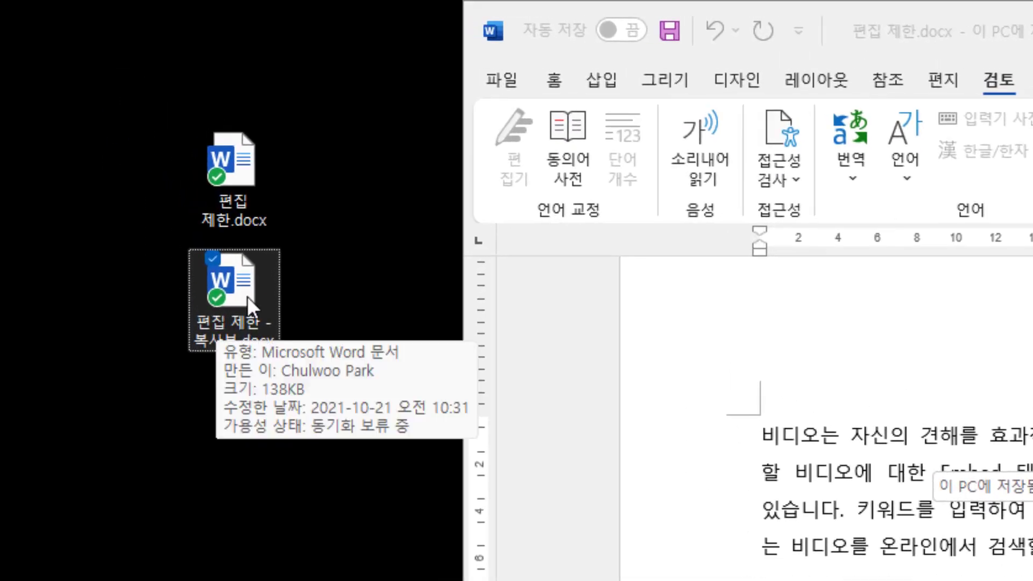
{"action": "left_click", "coordinate": [259, 336]}
{"action": "left_click", "coordinate": [266, 341]}
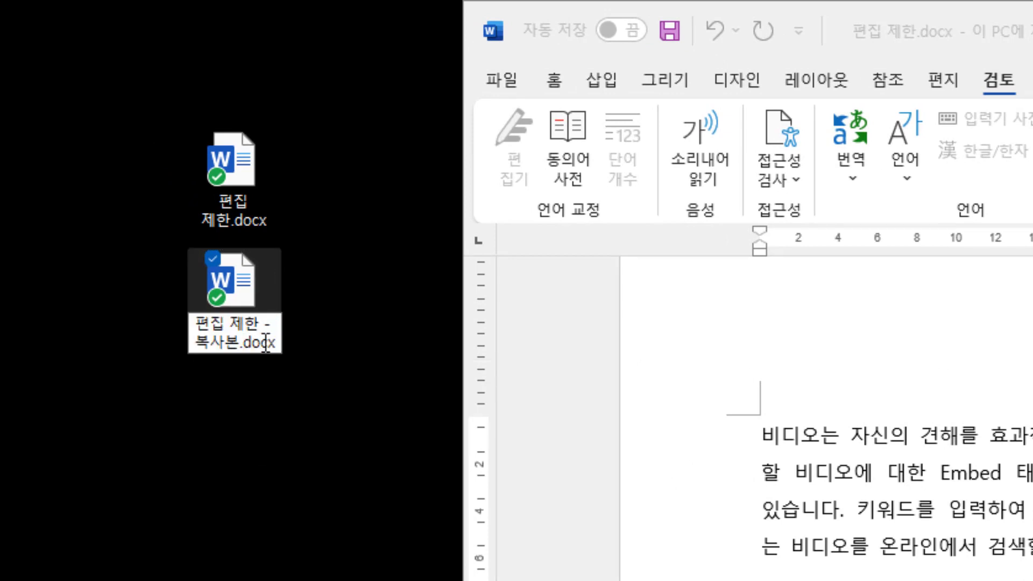
{"action": "key", "text": "Left"}
{"action": "key", "text": "Right"}
{"action": "key", "text": "Right"}
{"action": "key", "text": "Right"}
{"action": "key", "text": "Right"}
Step: Replace the copy's docx extension with zip
{"action": "key", "text": "Left"}
{"action": "key", "text": "Left"}
{"action": "key", "text": "Left"}
{"action": "key", "text": "Left"}
{"action": "key", "text": "Delete"}
{"action": "key", "text": "Delete"}
{"action": "key", "text": "Delete"}
{"action": "key", "text": "Delete"}
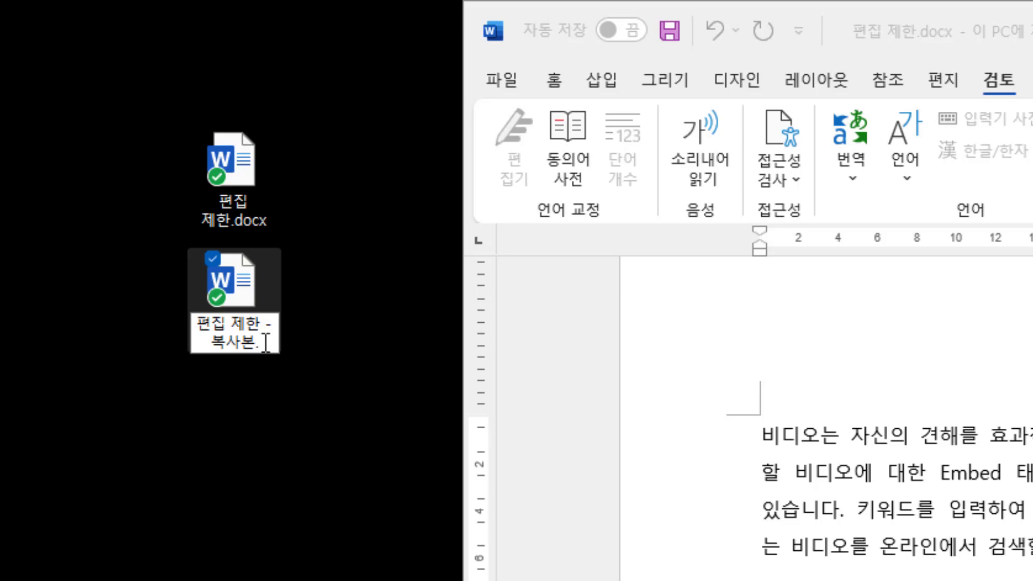
{"action": "type", "text": "ㅋㅣ"}
{"action": "key", "text": "BackSpace"}
{"action": "key", "text": "BackSpace"}
{"action": "type", "text": "zip"}
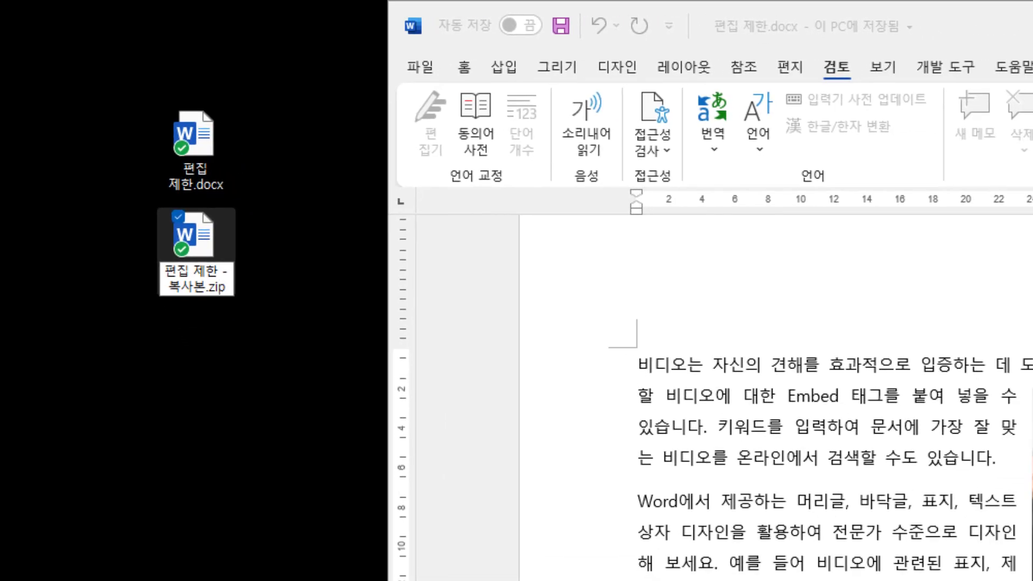
{"action": "key", "text": "Return"}
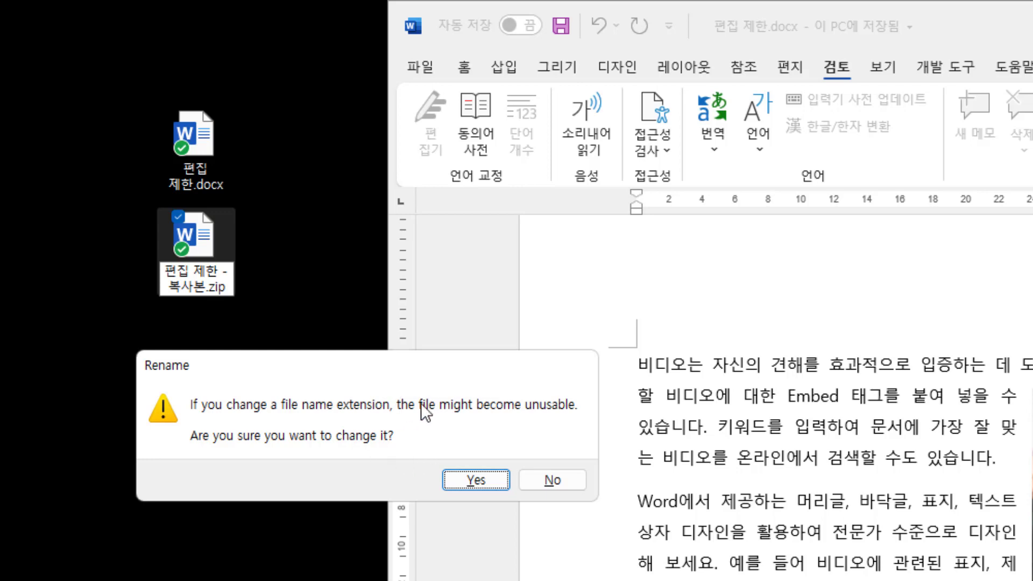
Step: Accept the .zip extension change and open 편집 제한 - 복사본.zip as an archive in 7-Zip
{"action": "left_click", "coordinate": [472, 485]}
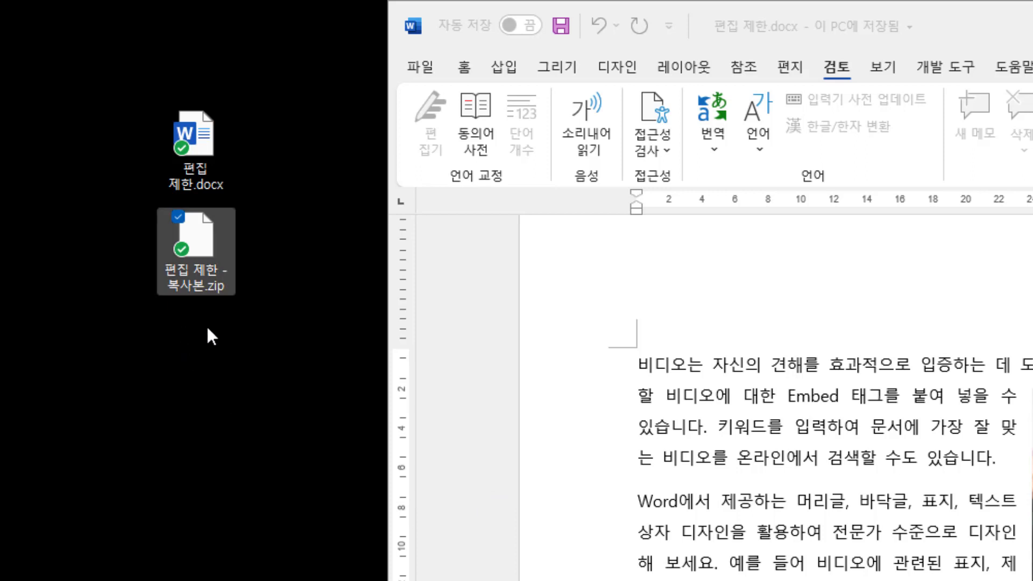
{"action": "right_click", "coordinate": [206, 282]}
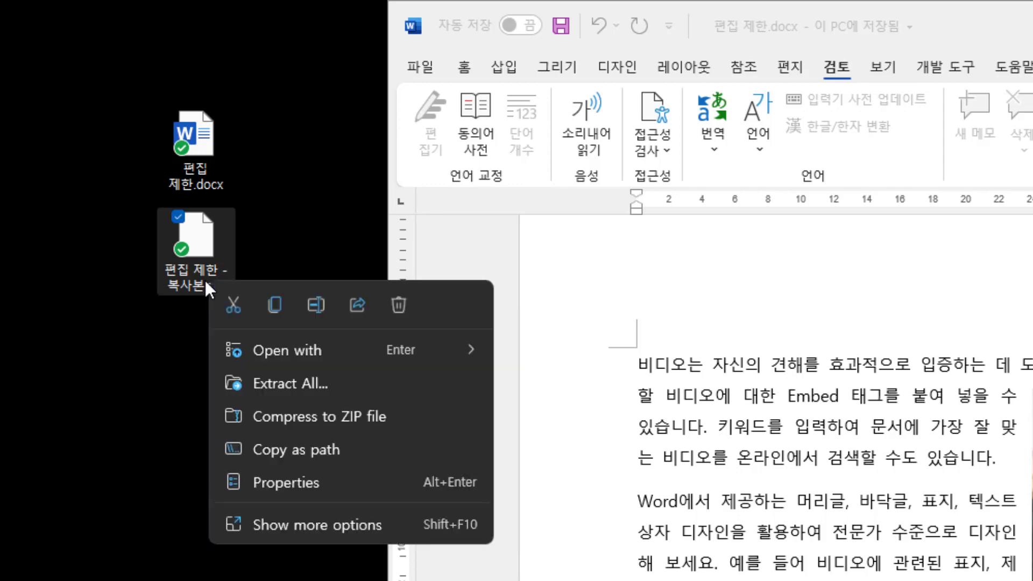
{"action": "mouse_move", "coordinate": [287, 350]}
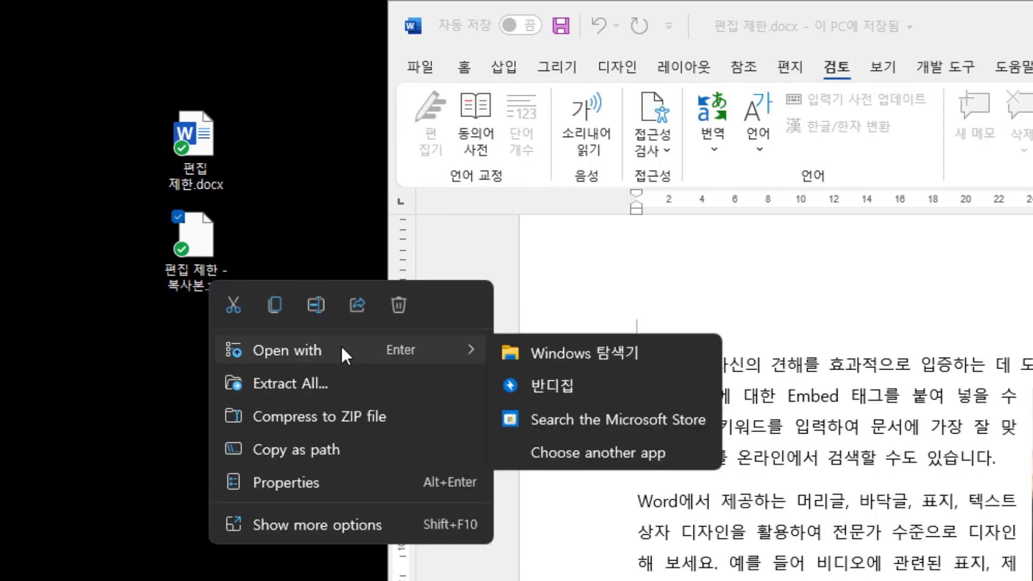
{"action": "left_click", "coordinate": [302, 531]}
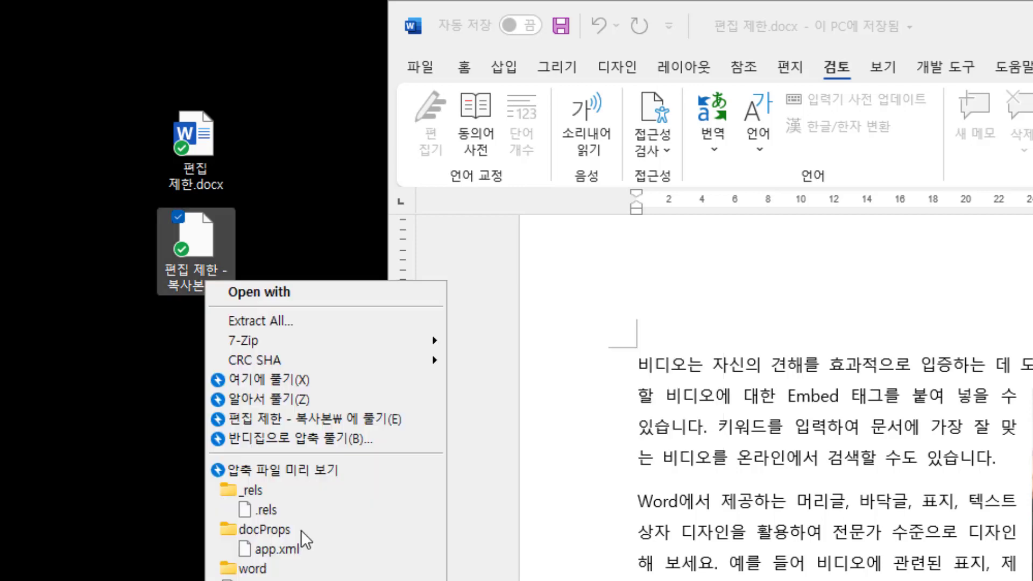
{"action": "mouse_move", "coordinate": [323, 341]}
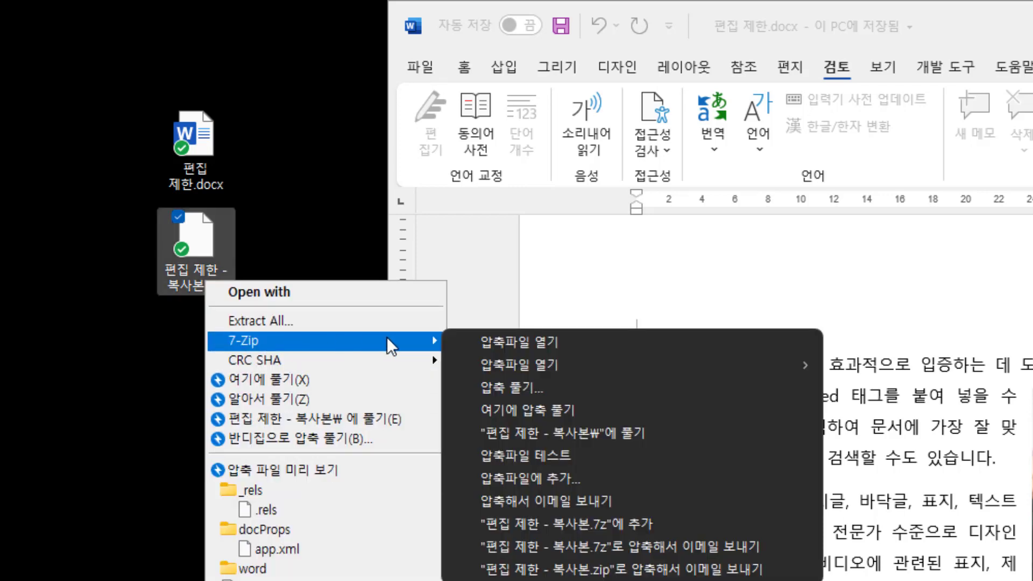
{"action": "left_click", "coordinate": [538, 340]}
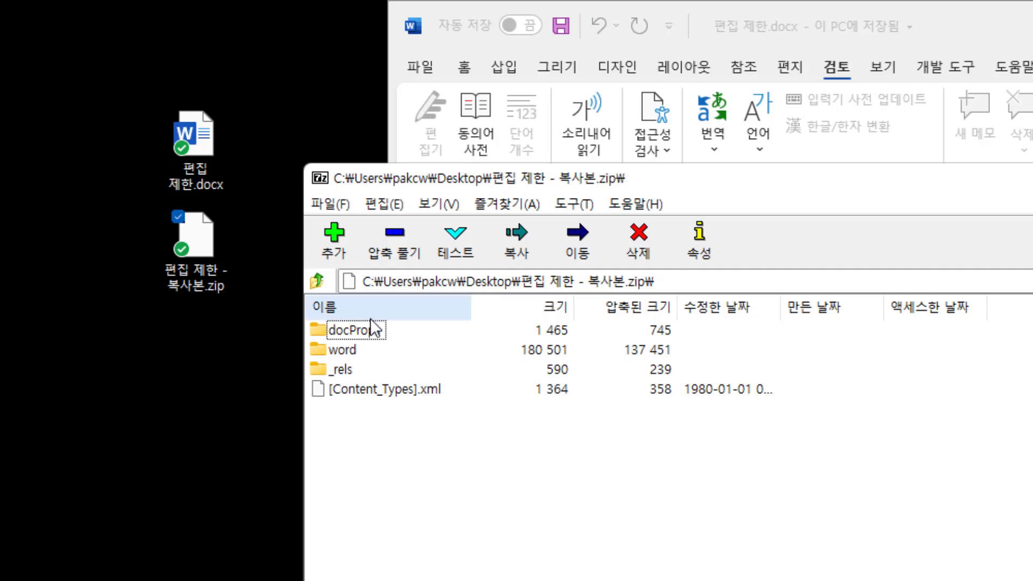
Step: Open the archive's word folder and drag settings.xml out onto the desktop
{"action": "double_click", "coordinate": [340, 351]}
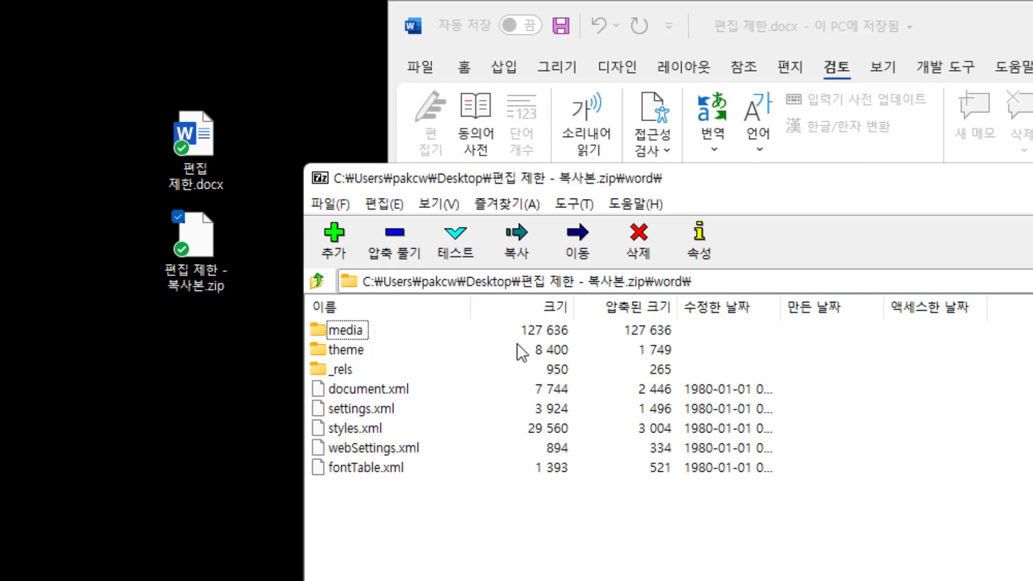
{"action": "left_click", "coordinate": [361, 396]}
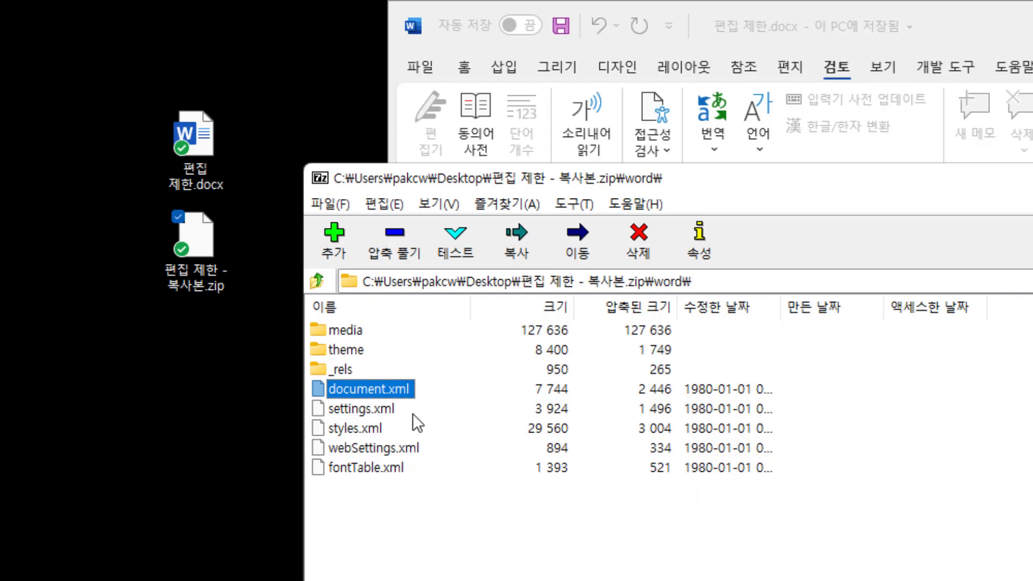
{"action": "left_click", "coordinate": [363, 412]}
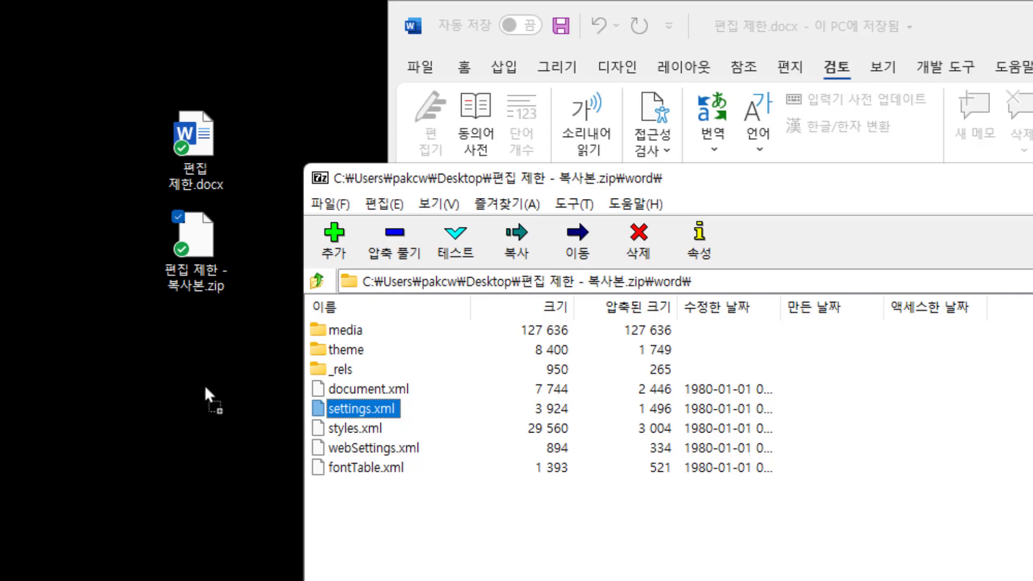
{"action": "left_click_drag", "start_coordinate": [365, 412], "coordinate": [206, 388]}
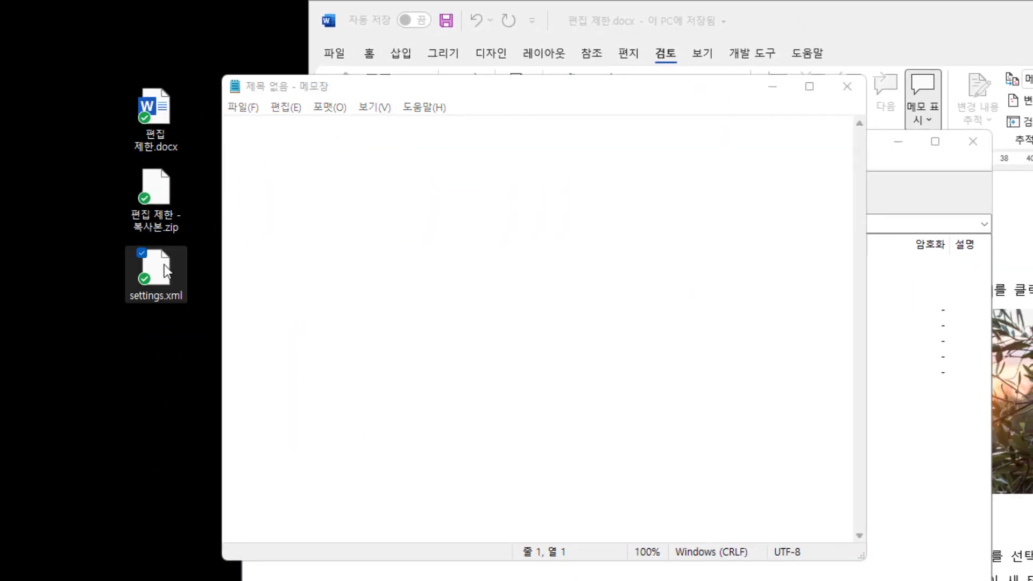
Step: Load settings.xml in Notepad and locate the w:documentProtection element with w:edit="readOnly"
{"action": "left_click_drag", "start_coordinate": [166, 271], "coordinate": [352, 204]}
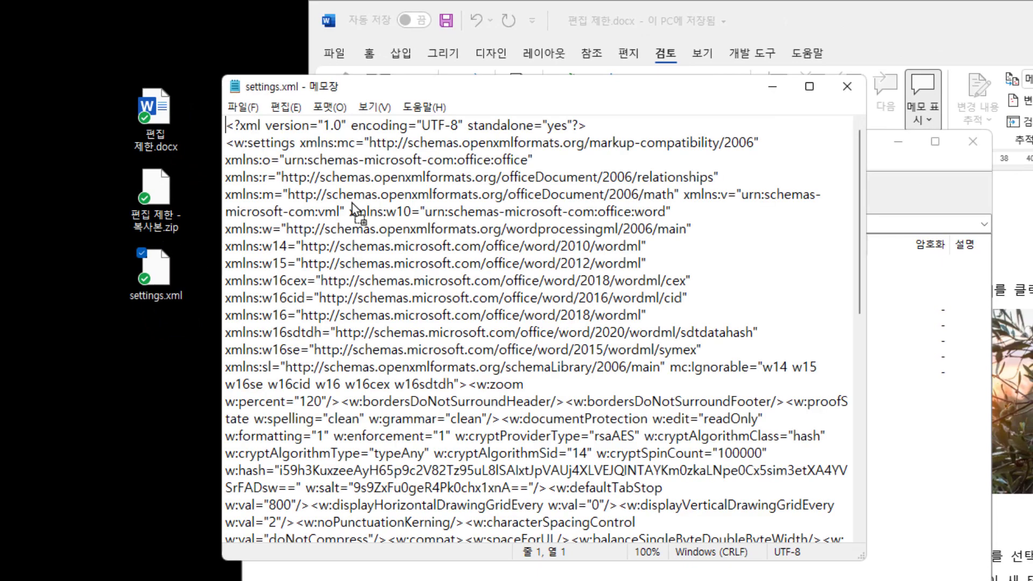
{"action": "scroll", "coordinate": [372, 242], "scroll_direction": "down", "scroll_amount": 2}
{"action": "scroll", "coordinate": [371, 242], "scroll_direction": "down", "scroll_amount": 2}
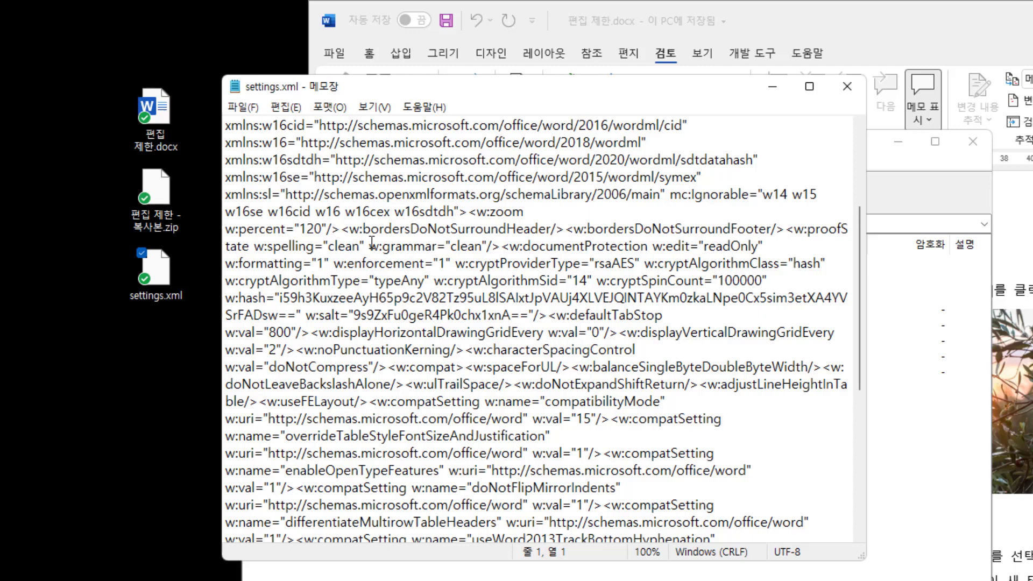
{"action": "scroll", "coordinate": [371, 242], "scroll_direction": "down", "scroll_amount": 1}
{"action": "scroll", "coordinate": [371, 243], "scroll_direction": "down", "scroll_amount": 2}
{"action": "scroll", "coordinate": [371, 242], "scroll_direction": "up", "scroll_amount": 4}
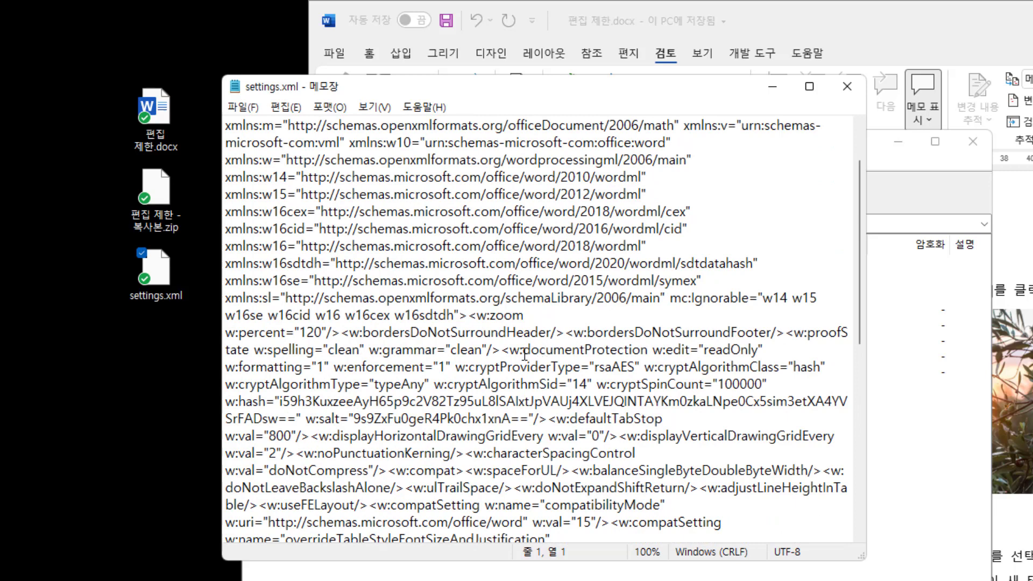
{"action": "left_click_drag", "start_coordinate": [523, 351], "coordinate": [649, 355]}
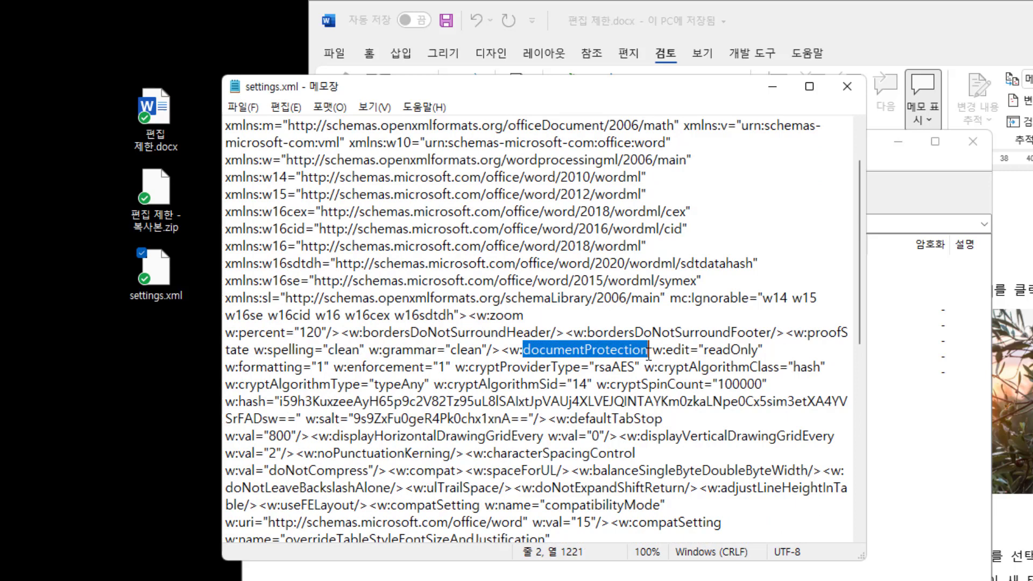
{"action": "left_click", "coordinate": [645, 353]}
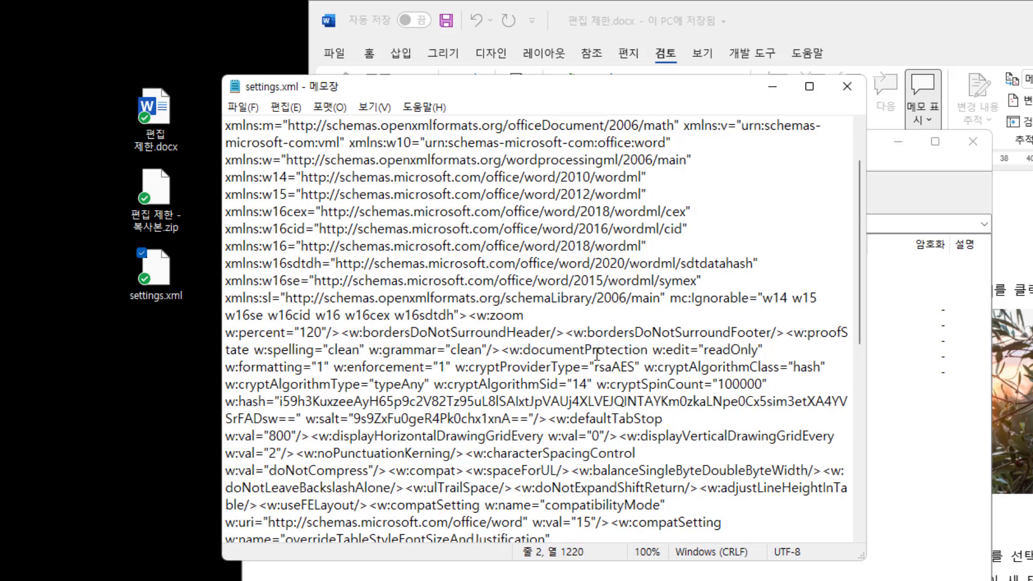
{"action": "left_click", "coordinate": [288, 110]}
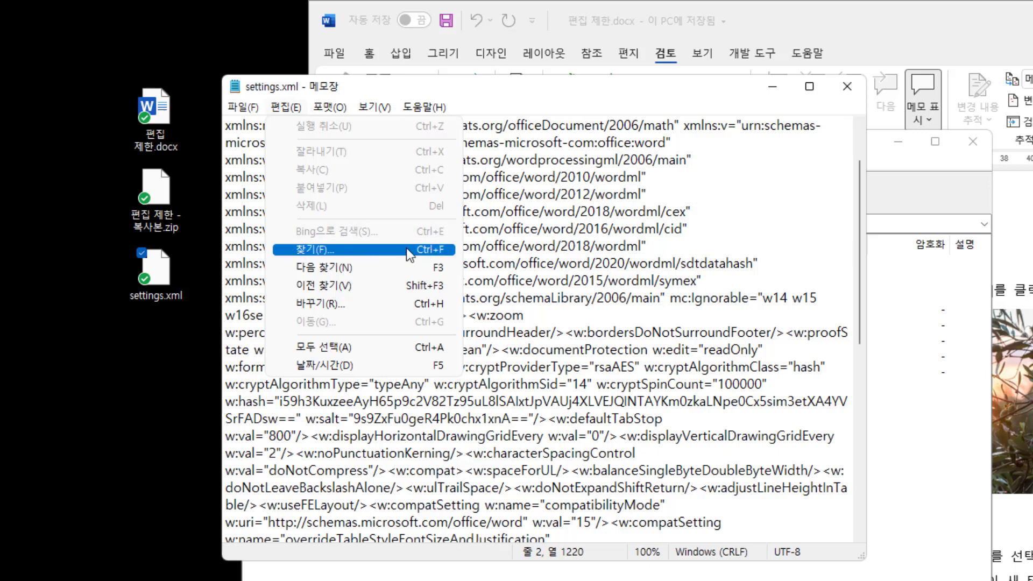
Step: Delete the whole <w:documentProtection …/> element, then save settings.xml and close Notepad
{"action": "left_click", "coordinate": [619, 351]}
{"action": "left_click_drag", "start_coordinate": [584, 349], "coordinate": [611, 350]}
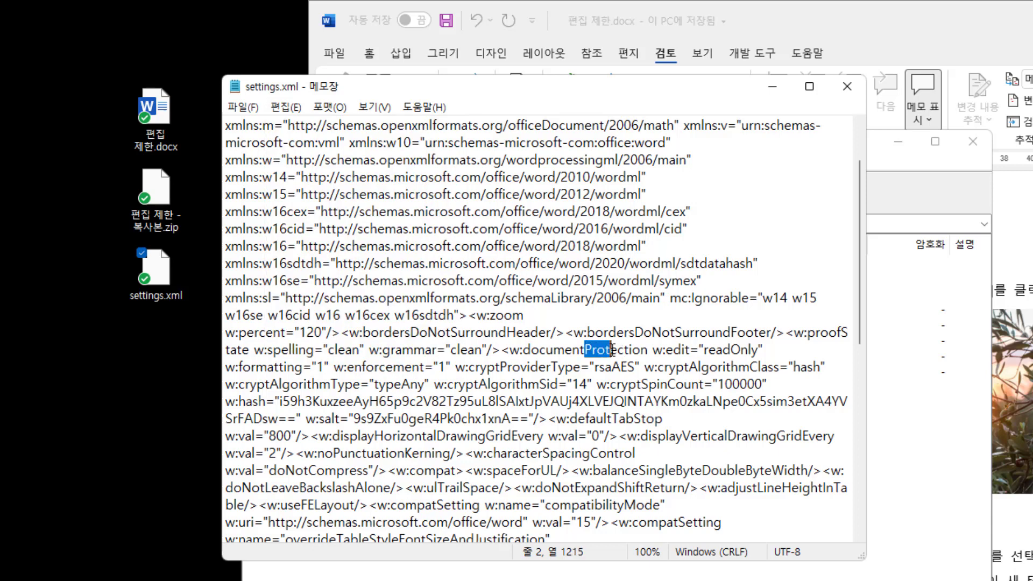
{"action": "left_click", "coordinate": [555, 350]}
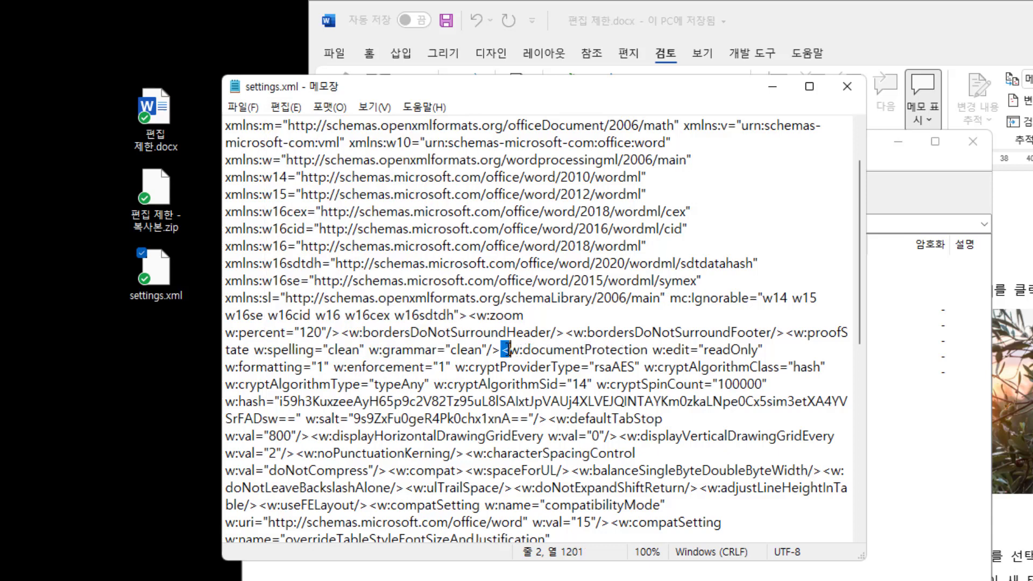
{"action": "mouse_move", "coordinate": [504, 349]}
{"action": "left_mouse_down"}
{"action": "mouse_move", "coordinate": [612, 350]}
{"action": "mouse_move", "coordinate": [614, 369]}
{"action": "mouse_move", "coordinate": [515, 383]}
{"action": "mouse_move", "coordinate": [495, 417]}
{"action": "mouse_move", "coordinate": [547, 418]}
{"action": "left_mouse_up"}
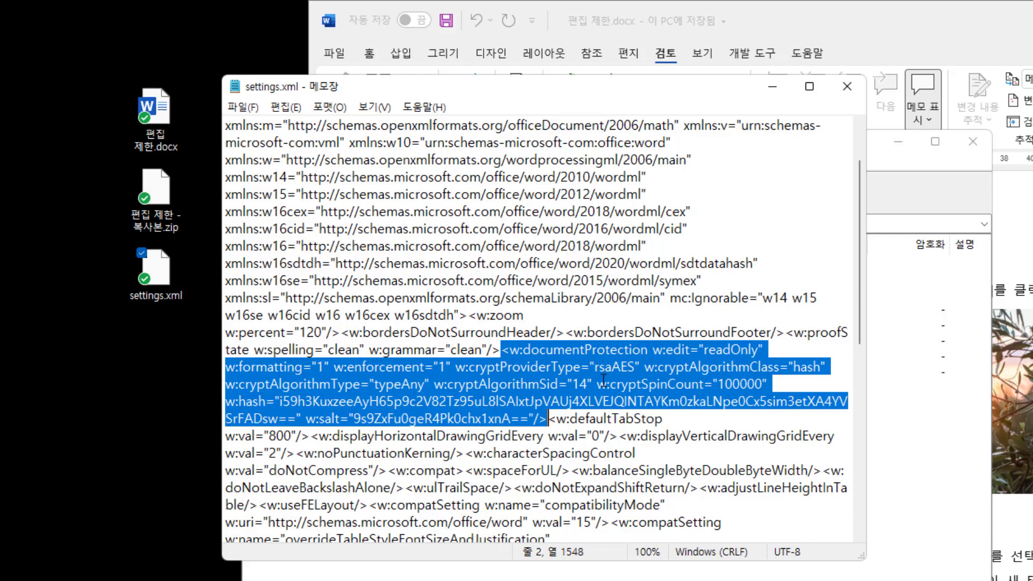
{"action": "key", "text": "Delete"}
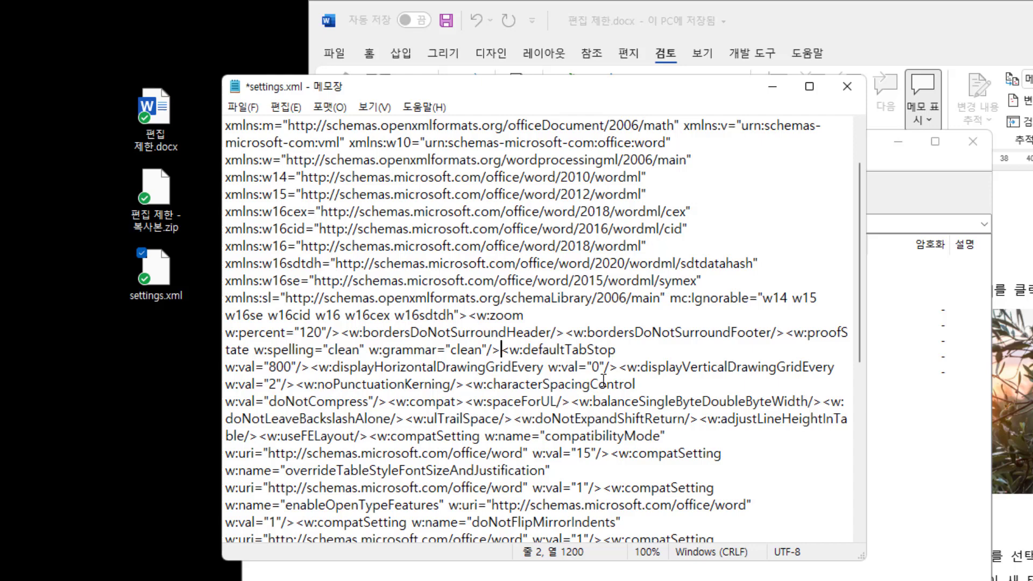
{"action": "left_click", "coordinate": [849, 92]}
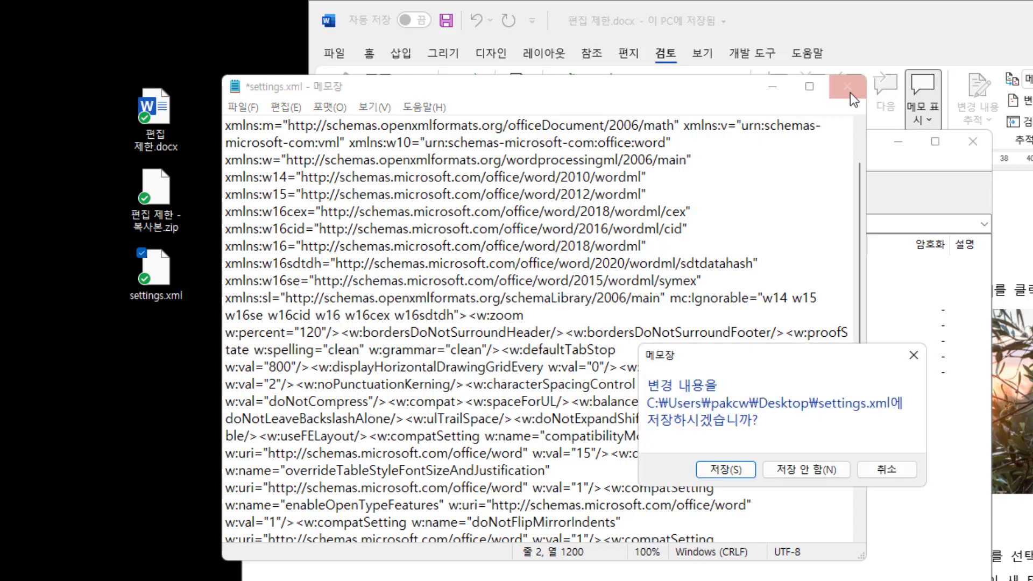
{"action": "left_click", "coordinate": [711, 473]}
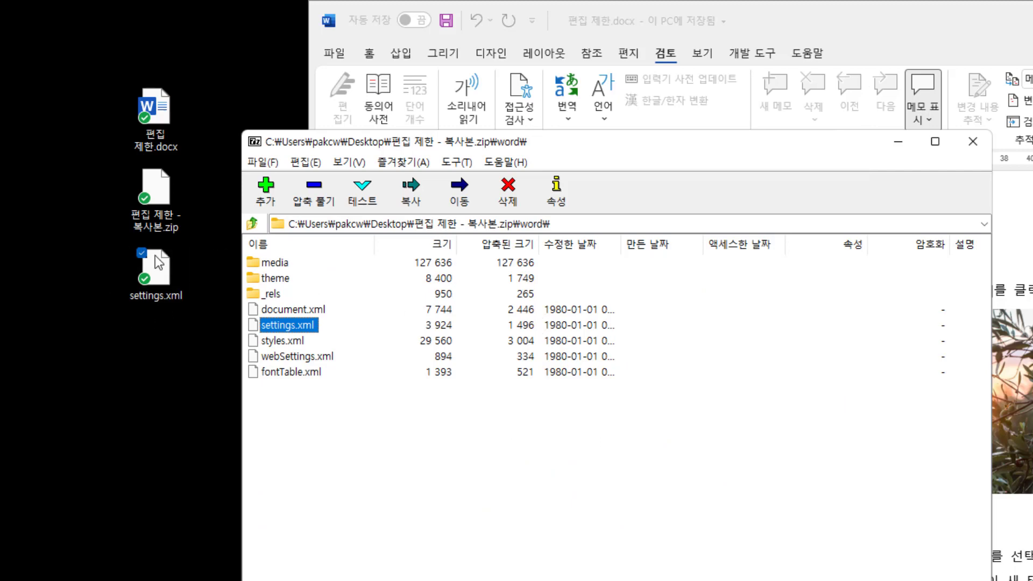
Step: Copy the edited settings.xml into the archive's word folder, overwriting the original, and close 7-Zip
{"action": "left_click", "coordinate": [154, 278]}
{"action": "mouse_move", "coordinate": [154, 278]}
{"action": "left_mouse_down"}
{"action": "mouse_move", "coordinate": [230, 284]}
{"action": "mouse_move", "coordinate": [382, 345]}
{"action": "left_mouse_up"}
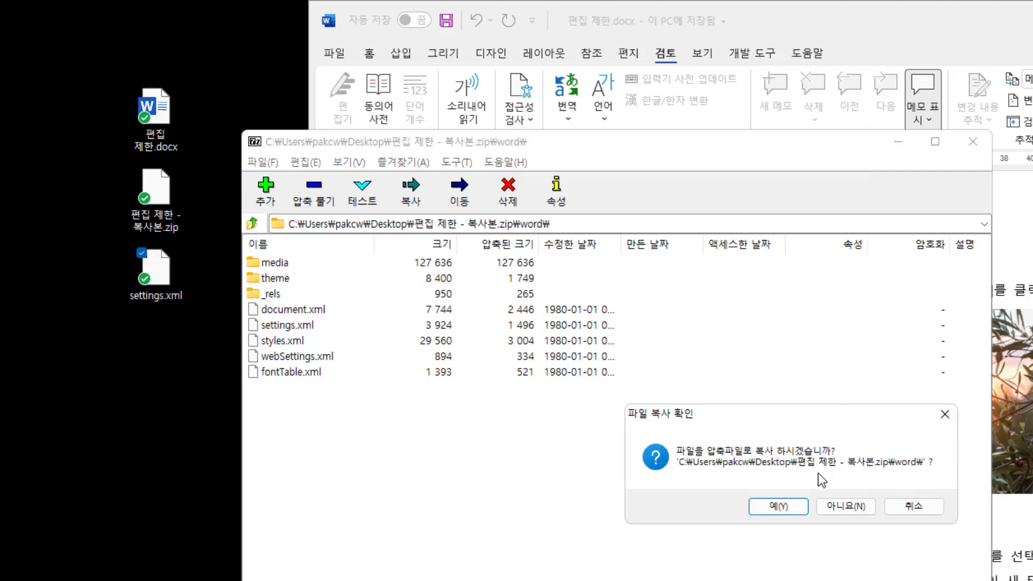
{"action": "left_click", "coordinate": [775, 507]}
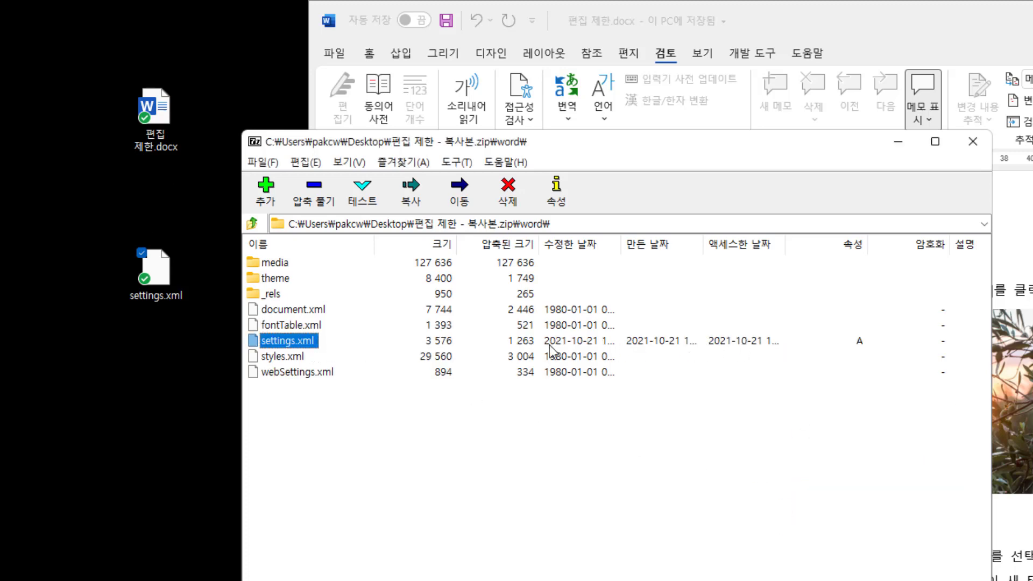
{"action": "left_click", "coordinate": [972, 142]}
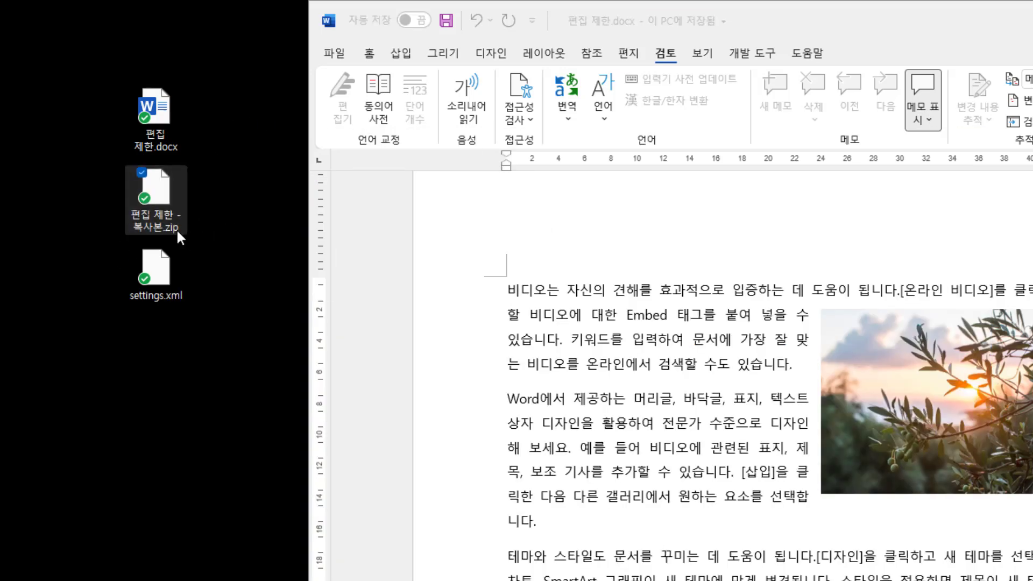
Step: Change the copy's extension from zip back to docx and accept the change
{"action": "left_click", "coordinate": [175, 229]}
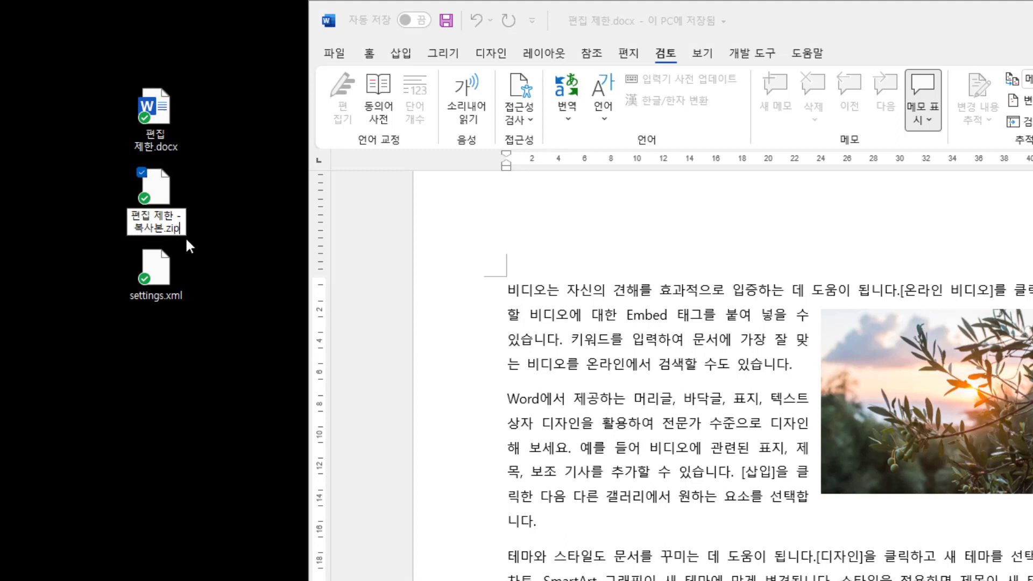
{"action": "key", "text": "BackSpace"}
{"action": "key", "text": "BackSpace"}
{"action": "key", "text": "BackSpace"}
{"action": "type", "text": "d"}
{"action": "type", "text": "ocx"}
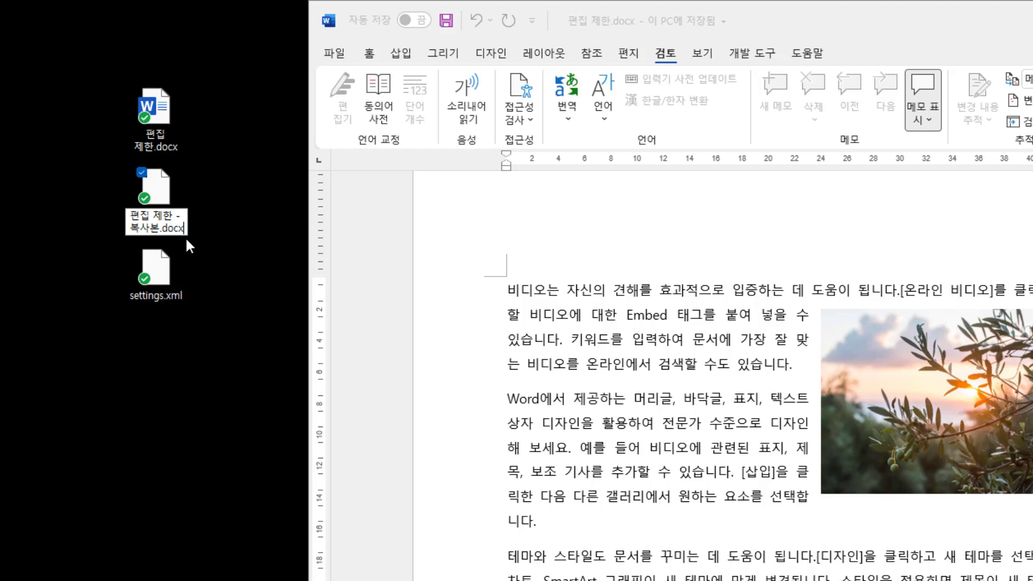
{"action": "key", "text": "Return"}
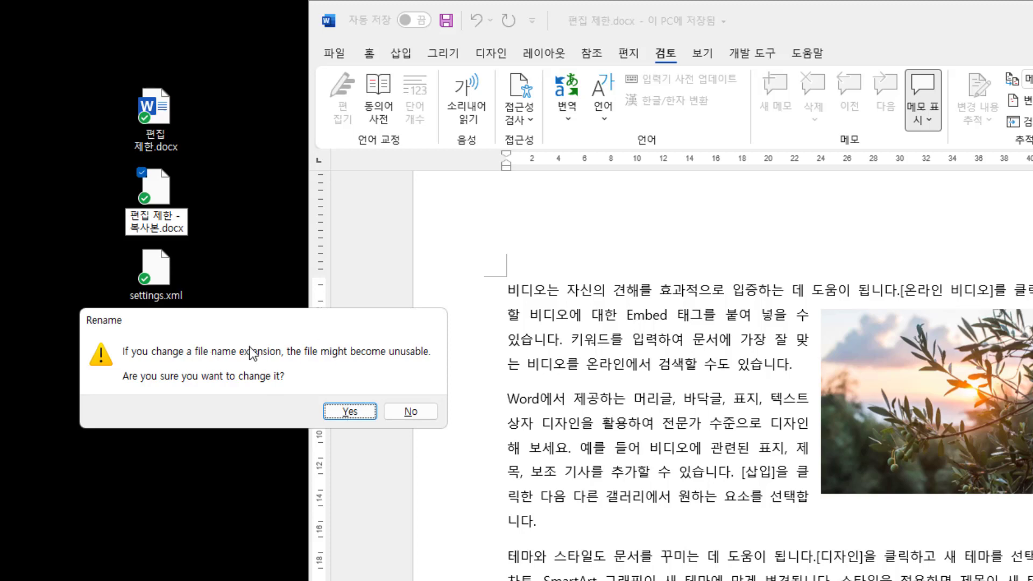
{"action": "left_click", "coordinate": [353, 412]}
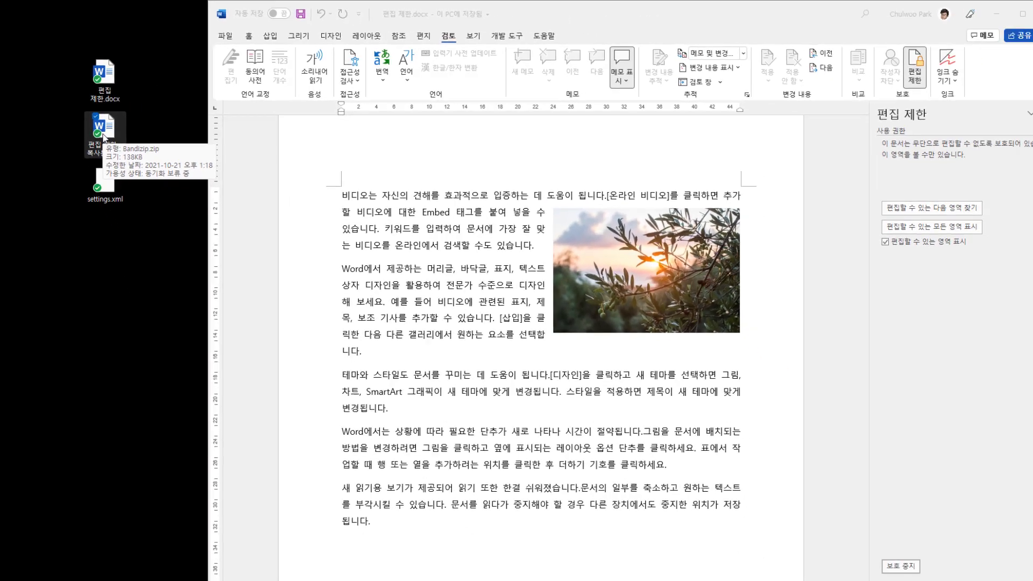
Step: Open 편집 제한 - 복사본.docx in Word and nudge the olive photo slightly
{"action": "double_click", "coordinate": [104, 129]}
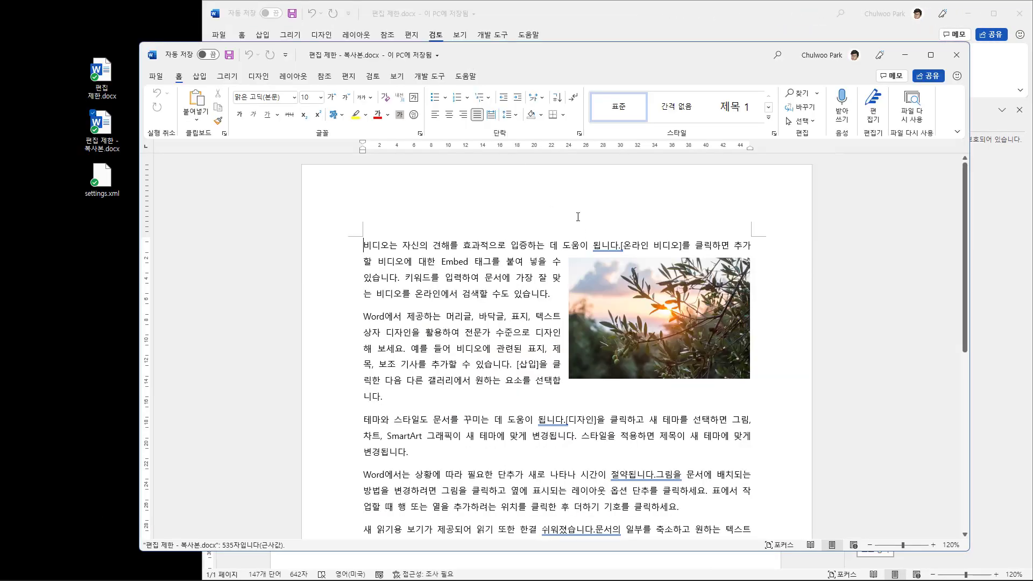
{"action": "left_click", "coordinate": [613, 301]}
{"action": "left_click_drag", "start_coordinate": [645, 304], "coordinate": [630, 308]}
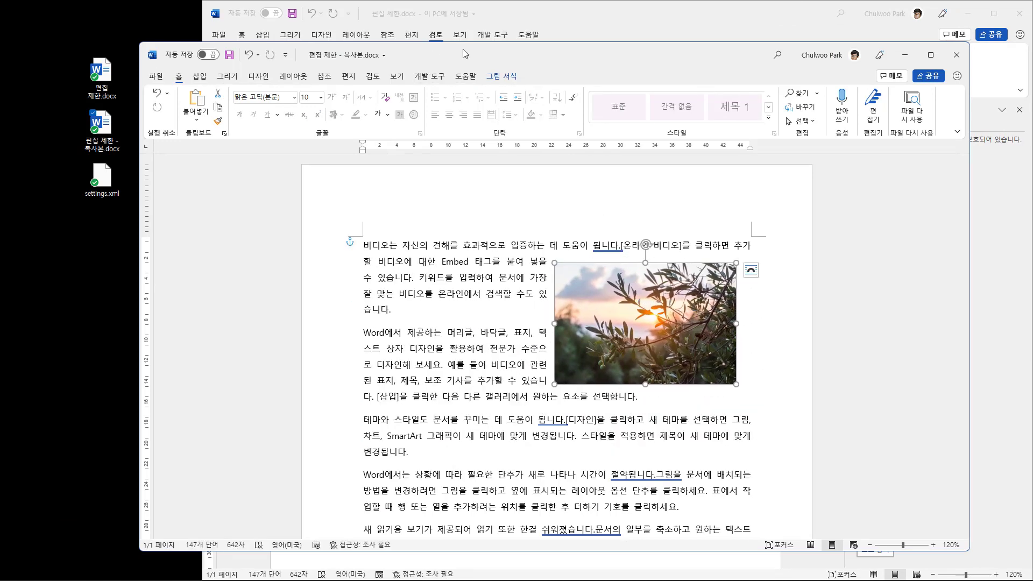
{"action": "left_click_drag", "start_coordinate": [464, 54], "coordinate": [451, 120]}
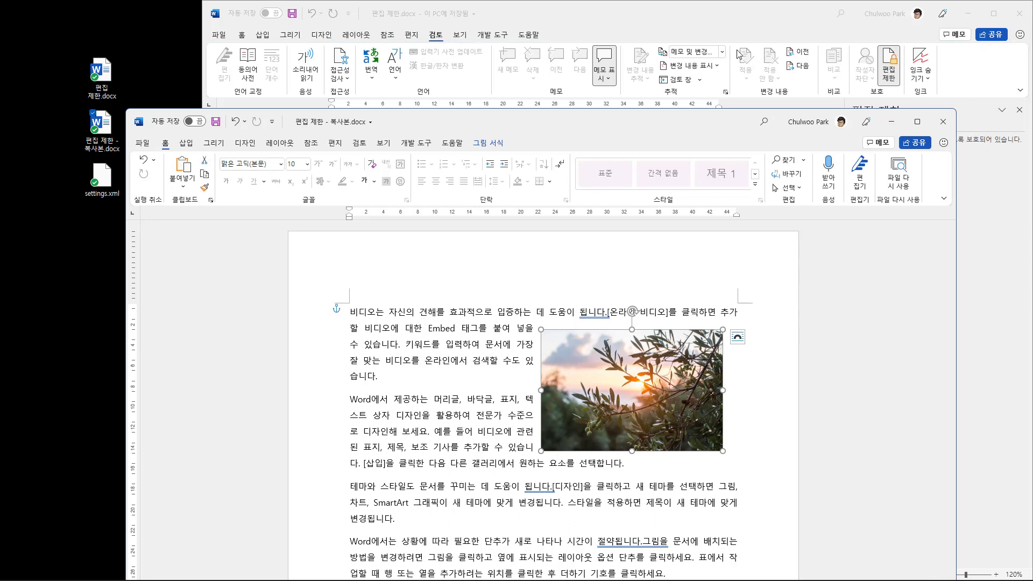
Step: Confirm the 편집 제한 pane shows no protection and move the olive photo into the middle of the text
{"action": "left_click", "coordinate": [359, 144]}
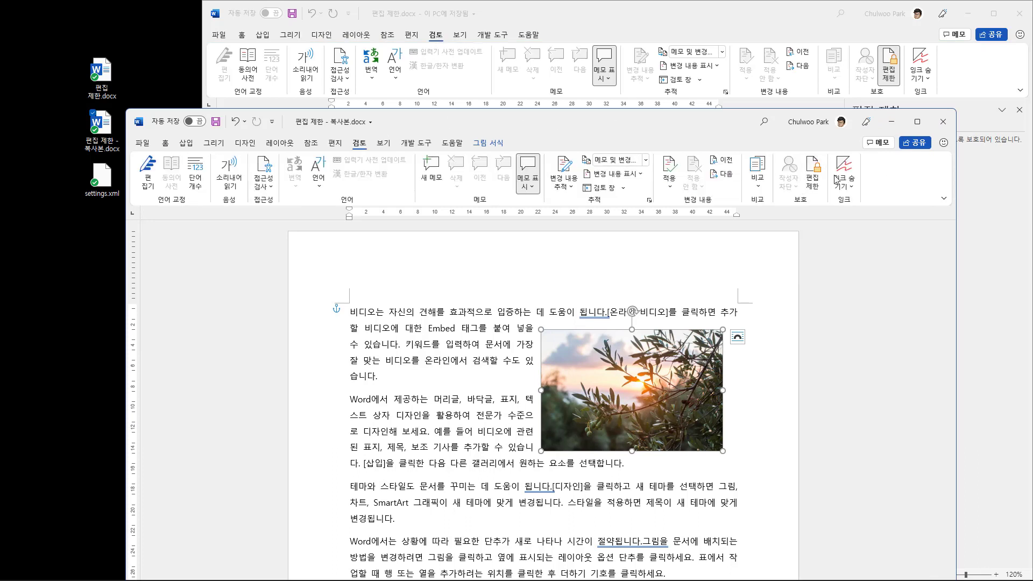
{"action": "left_click", "coordinate": [812, 173]}
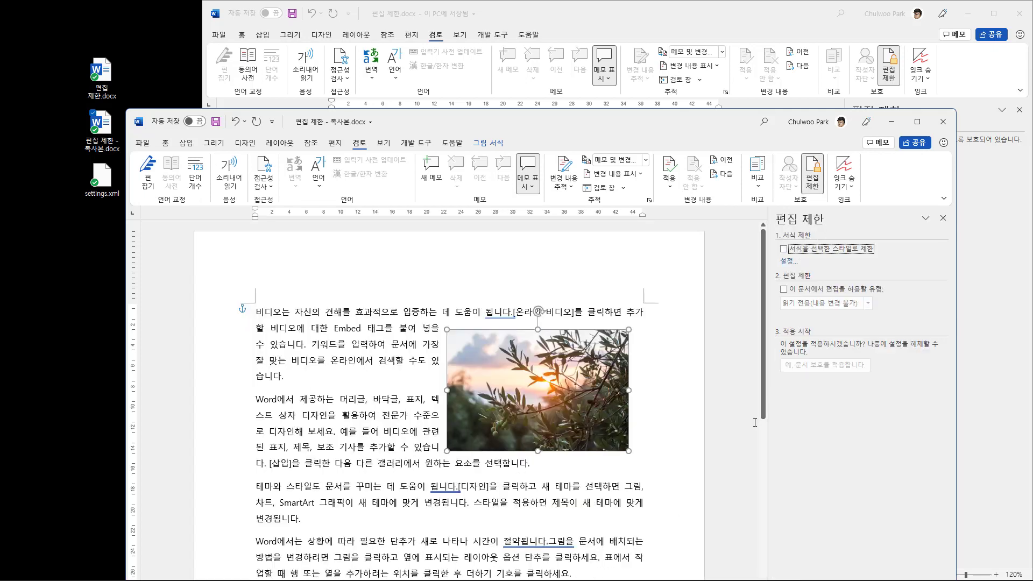
{"action": "left_click_drag", "start_coordinate": [699, 122], "coordinate": [608, 113]}
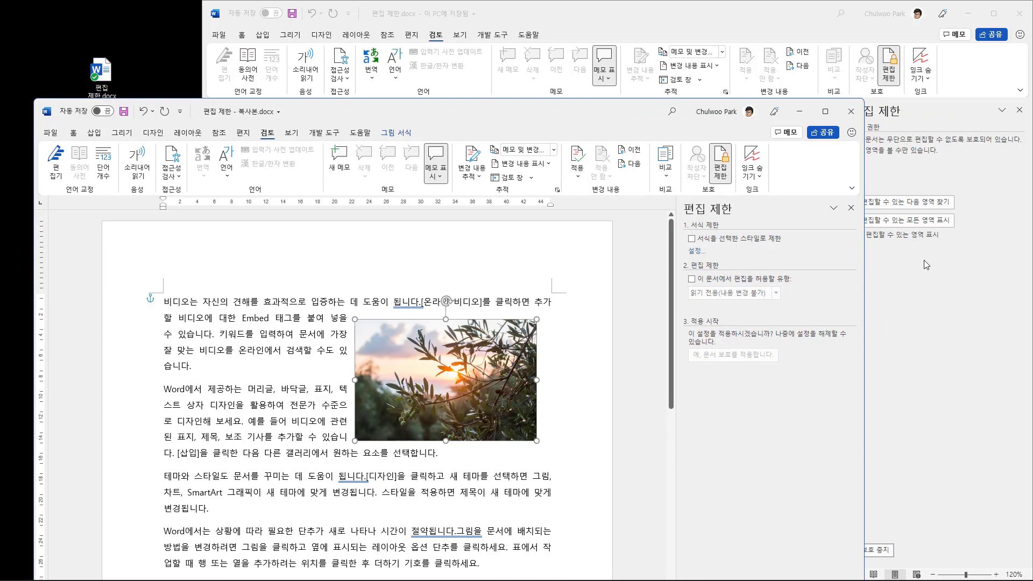
{"action": "mouse_move", "coordinate": [417, 386]}
{"action": "left_mouse_down"}
{"action": "mouse_move", "coordinate": [452, 347]}
{"action": "mouse_move", "coordinate": [368, 400]}
{"action": "left_mouse_up"}
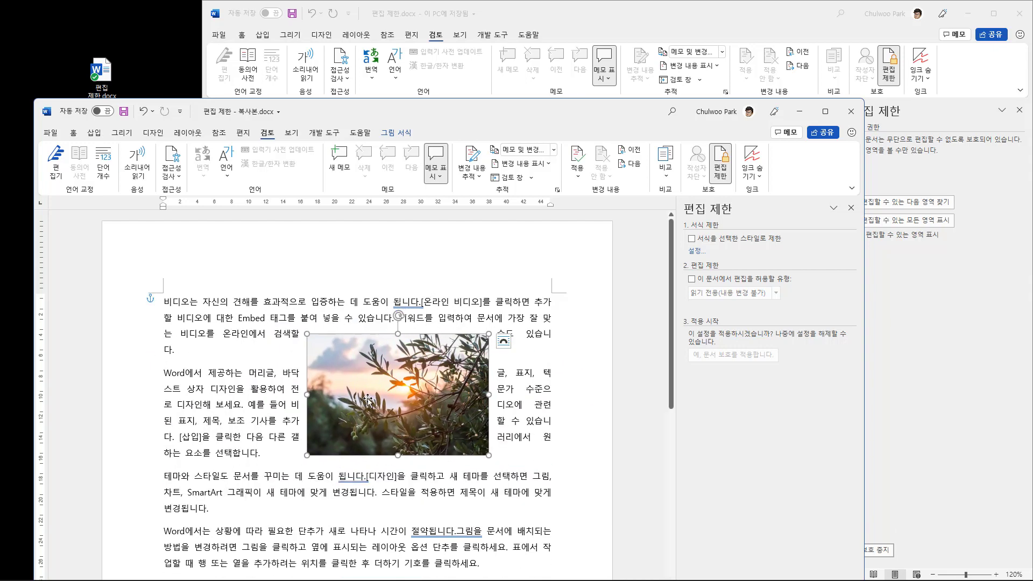
{"action": "left_click_drag", "start_coordinate": [469, 114], "coordinate": [532, 52]}
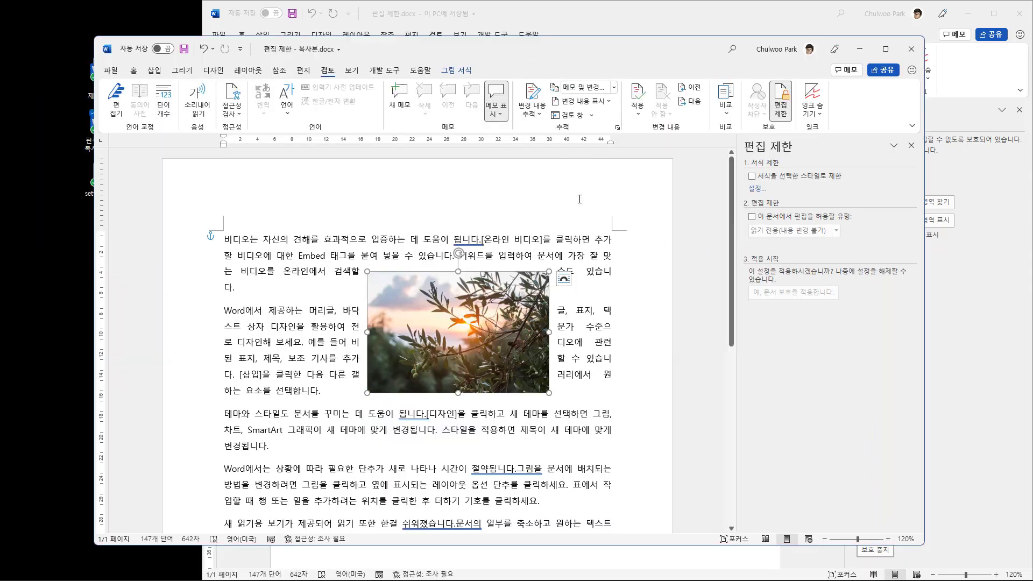
{"action": "left_click", "coordinate": [585, 360]}
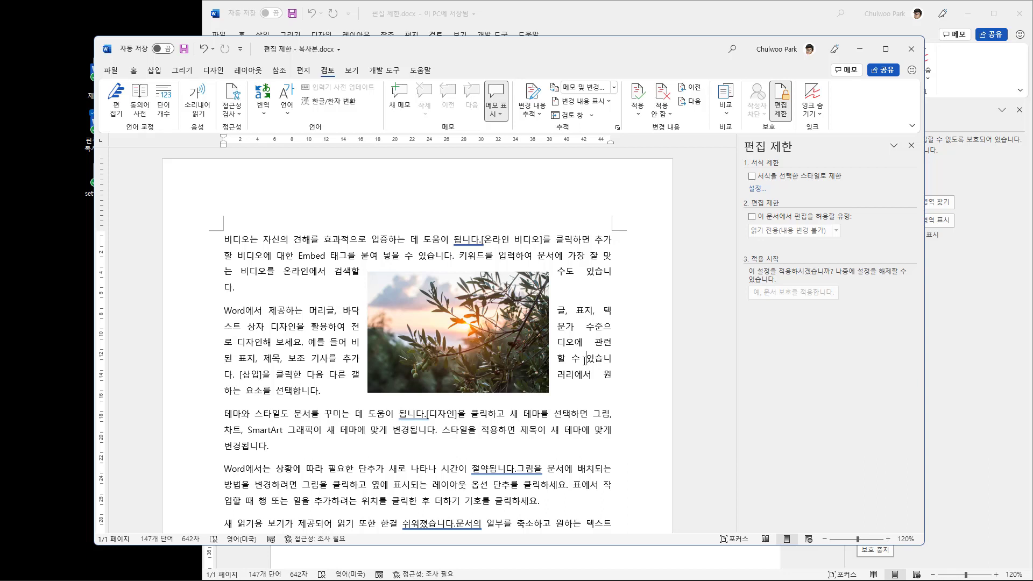
{"action": "left_click_drag", "start_coordinate": [547, 56], "coordinate": [577, 72]}
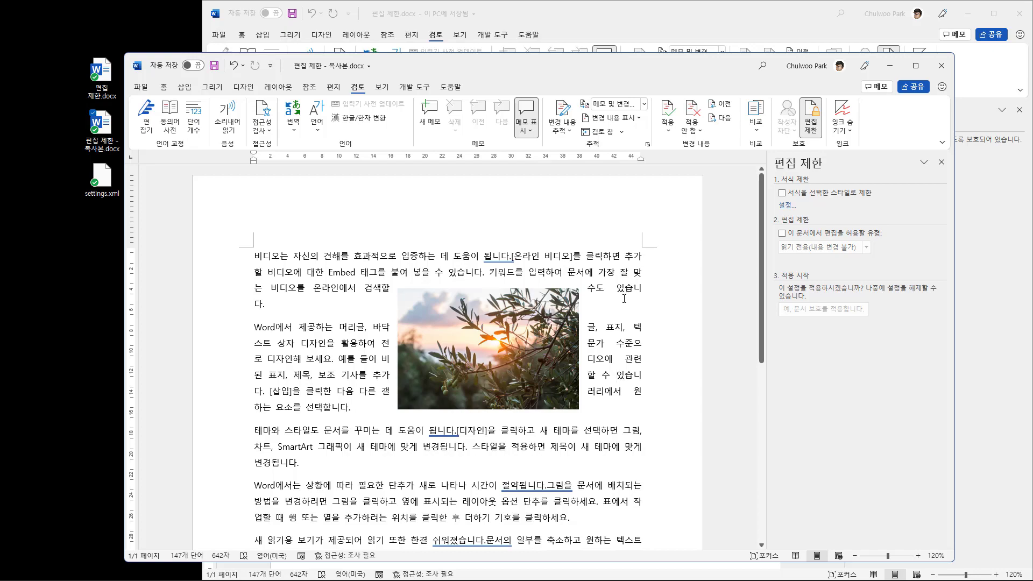